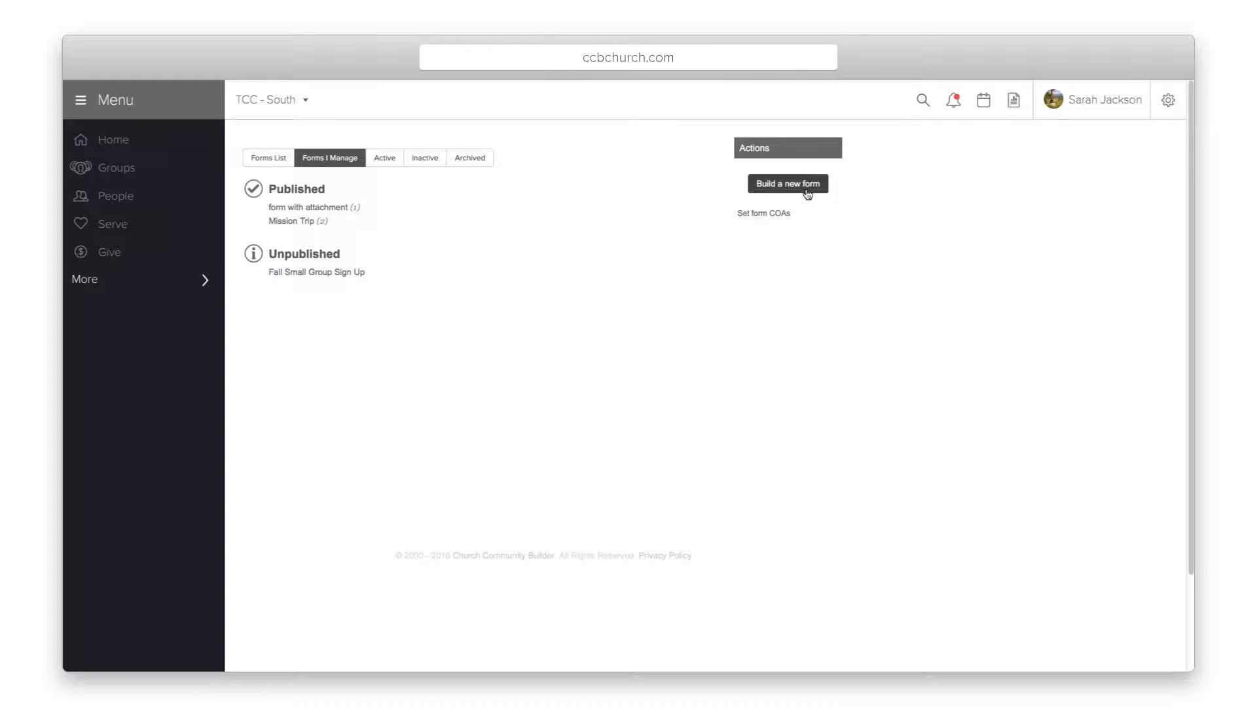
# Step: Start building a new form from the Actions panel on Forms I Manage
pyautogui.click(797, 192)
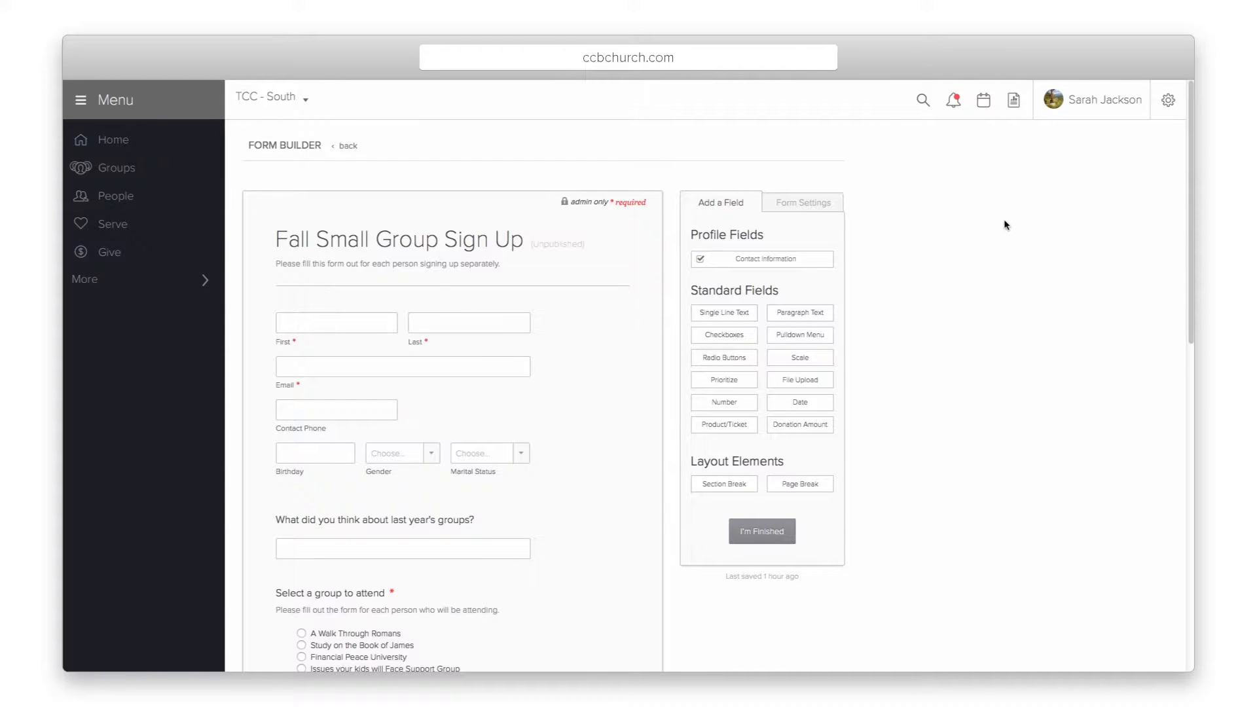
# Step: Open the Fall Small Group Sign Up form settings and enable rich text for its description
pyautogui.click(797, 204)
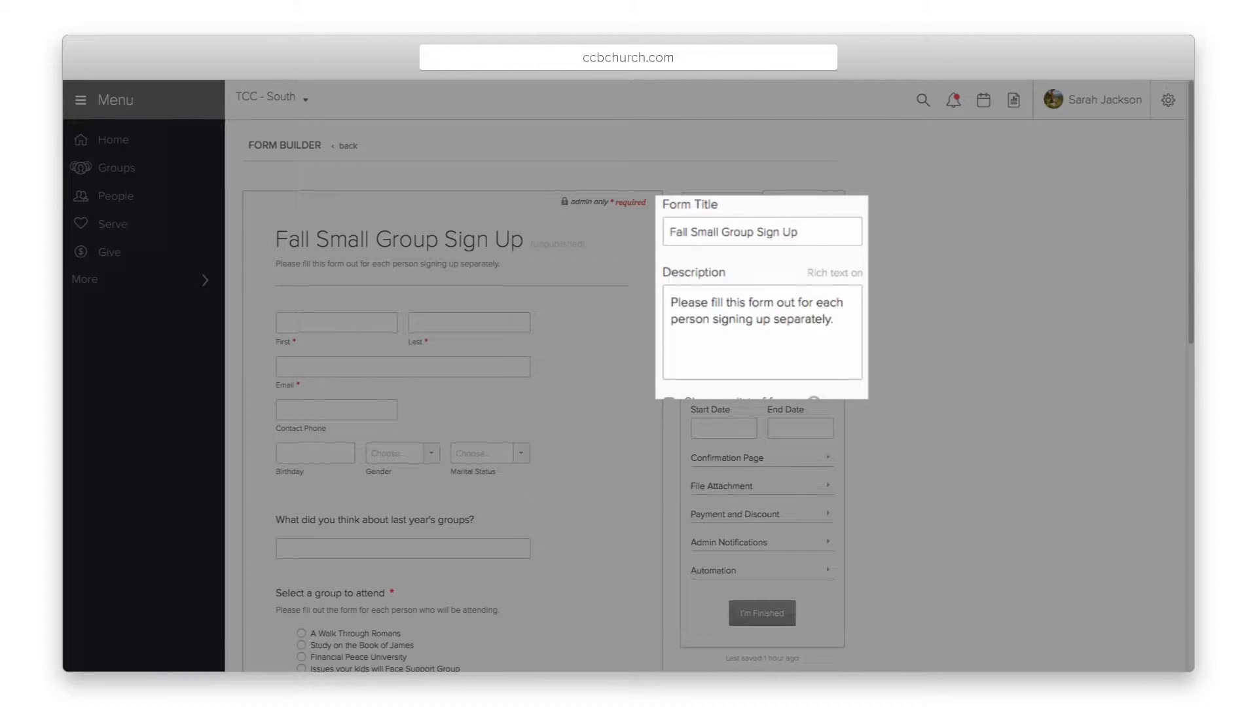
pyautogui.click(832, 275)
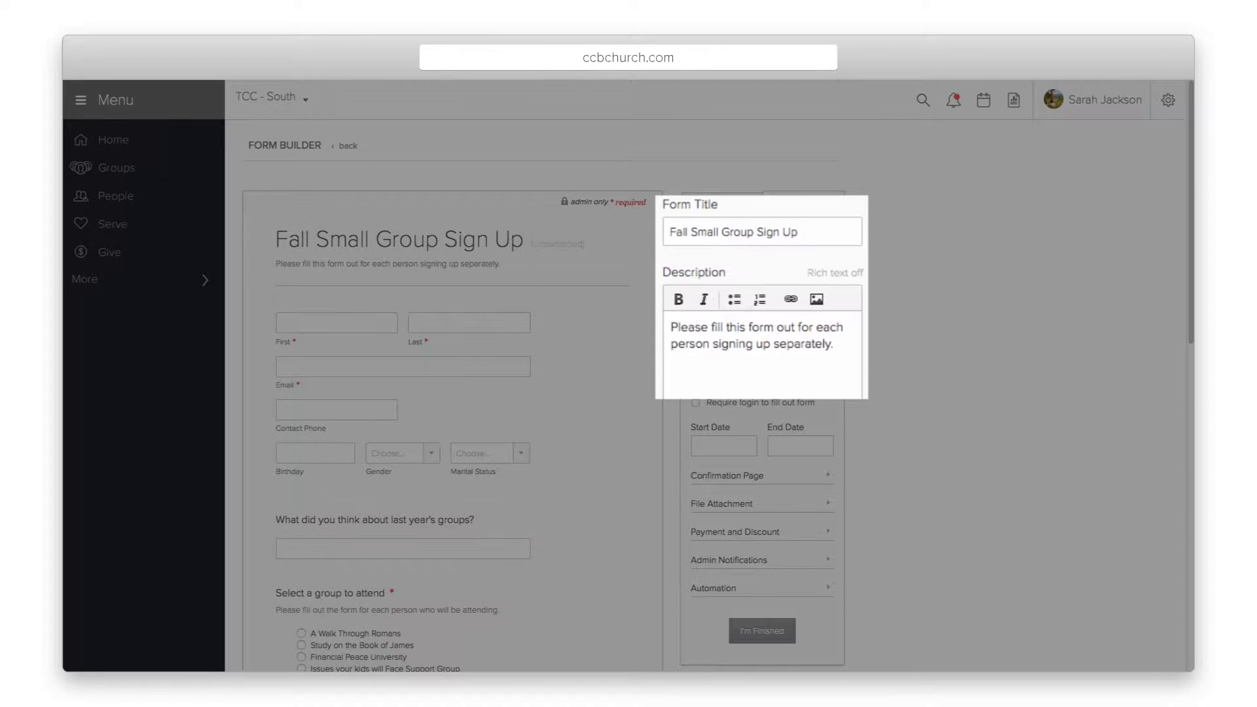
pyautogui.scroll(-2, 850, 305)
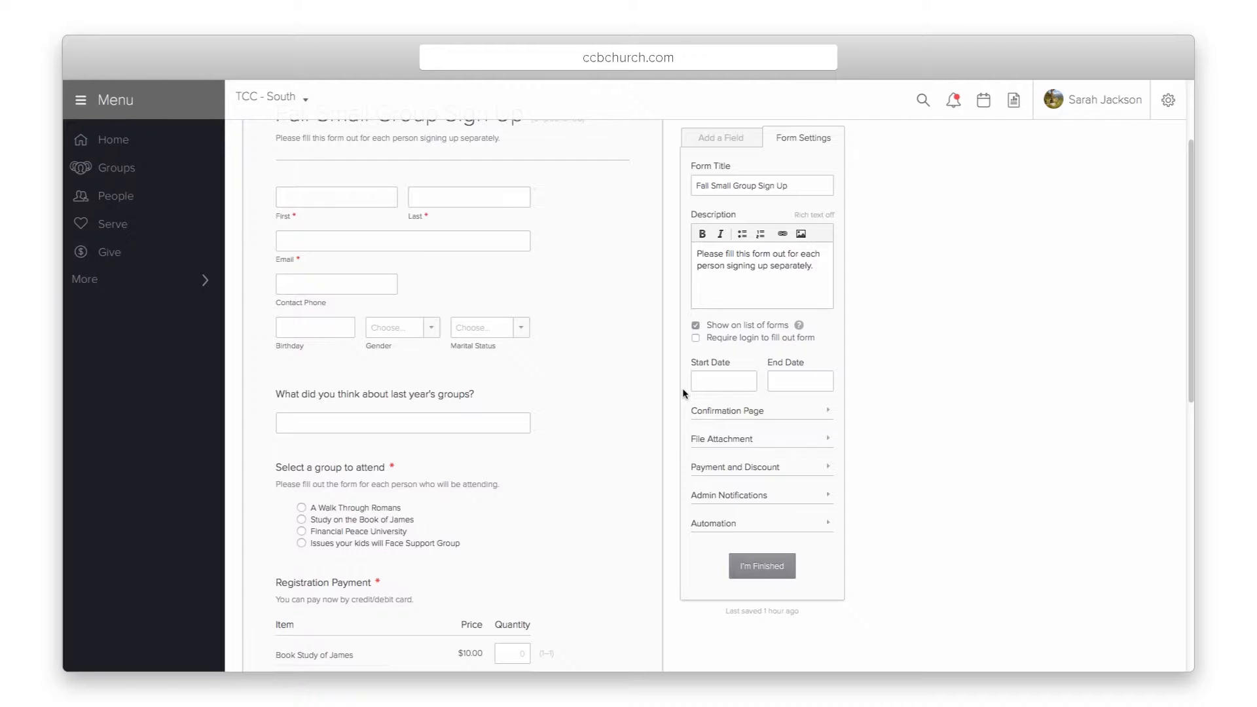
# Step: Set start date 5/19/2016, enable rich text for the confirmation message, and expand File Attachment
pyautogui.click(717, 382)
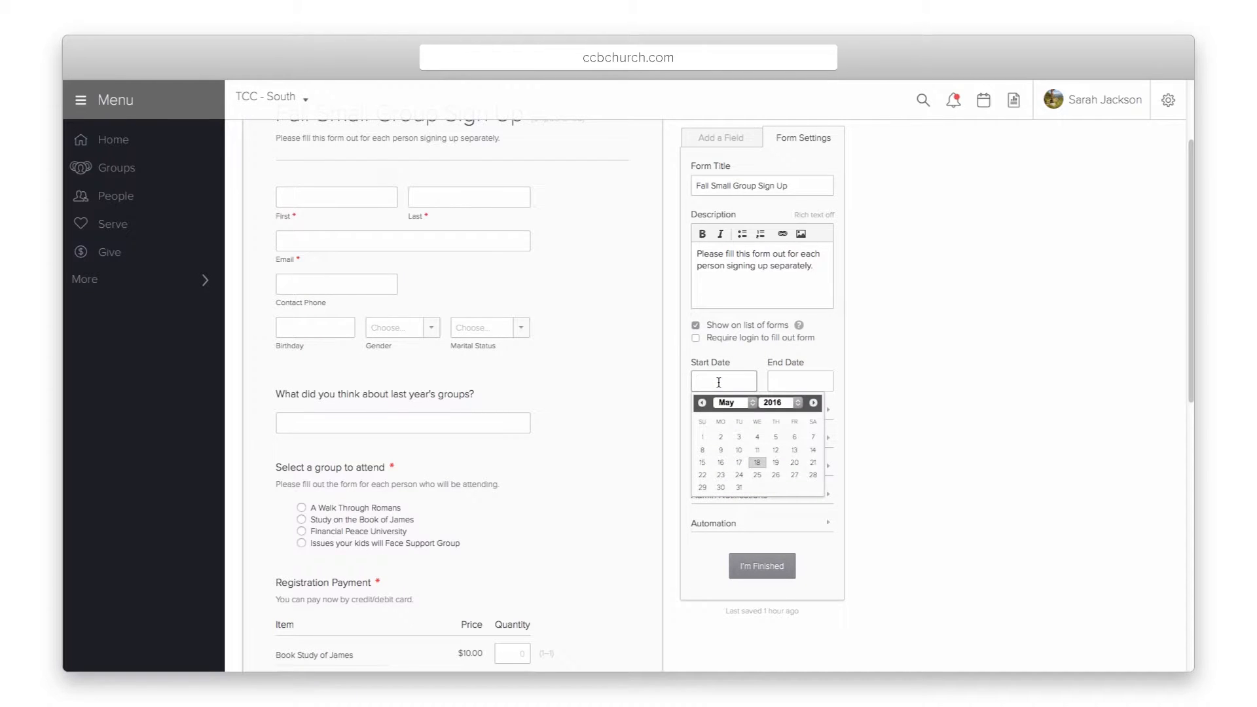
pyautogui.click(776, 463)
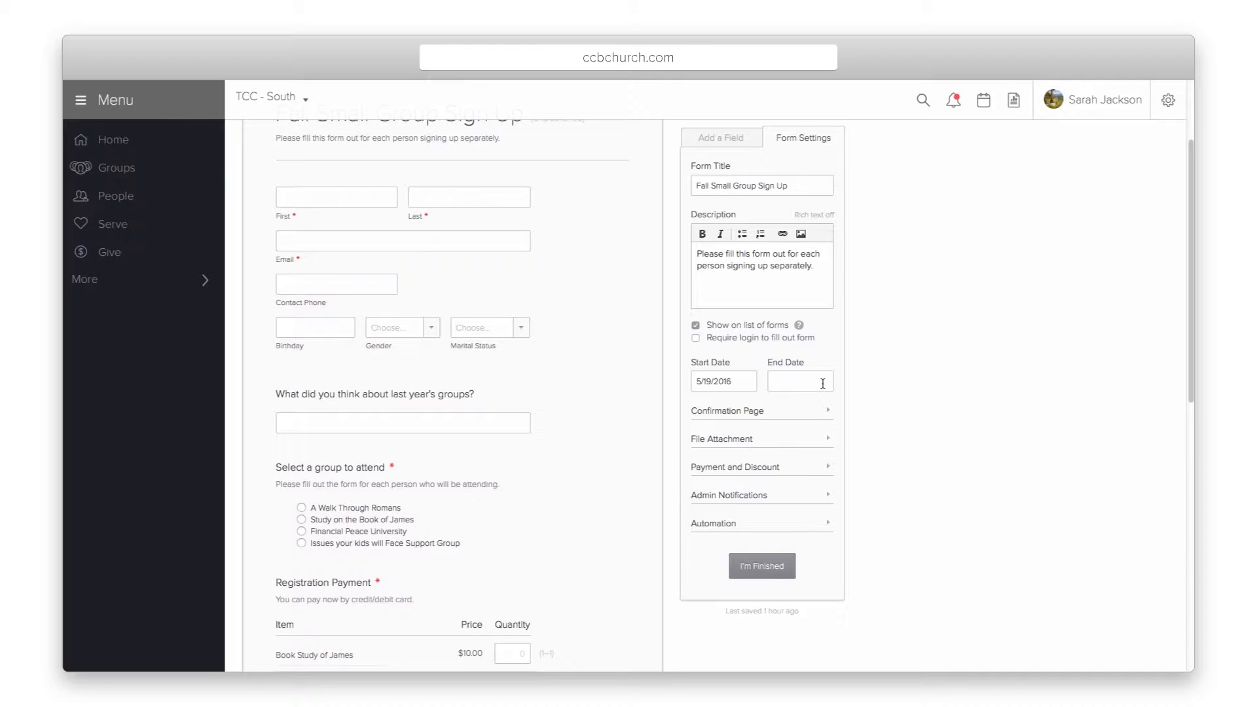
pyautogui.click(746, 411)
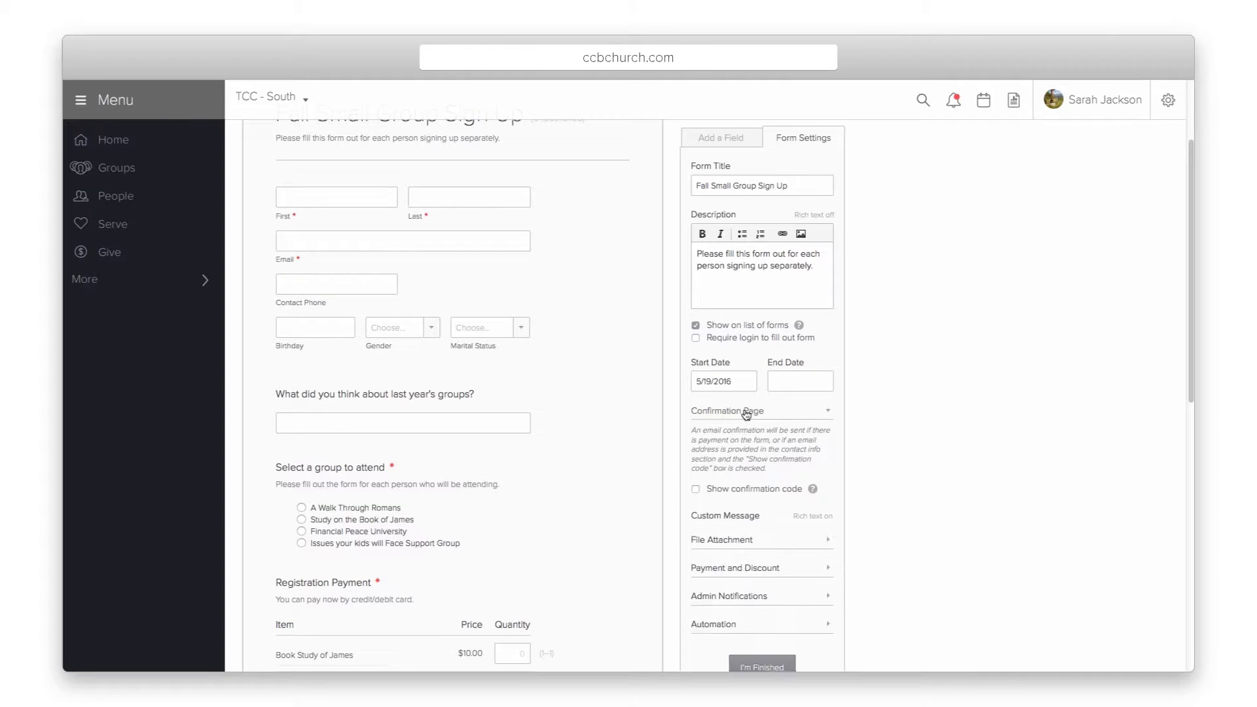
pyautogui.scroll(-3, 745, 411)
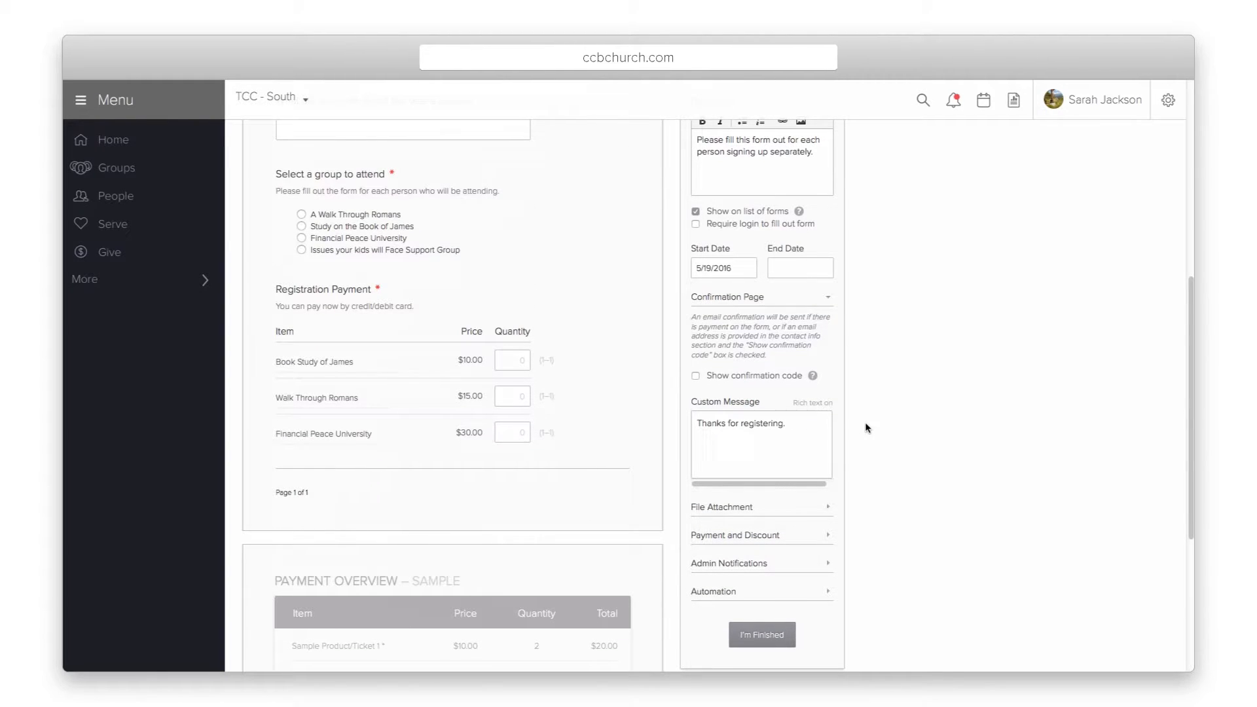
pyautogui.click(812, 405)
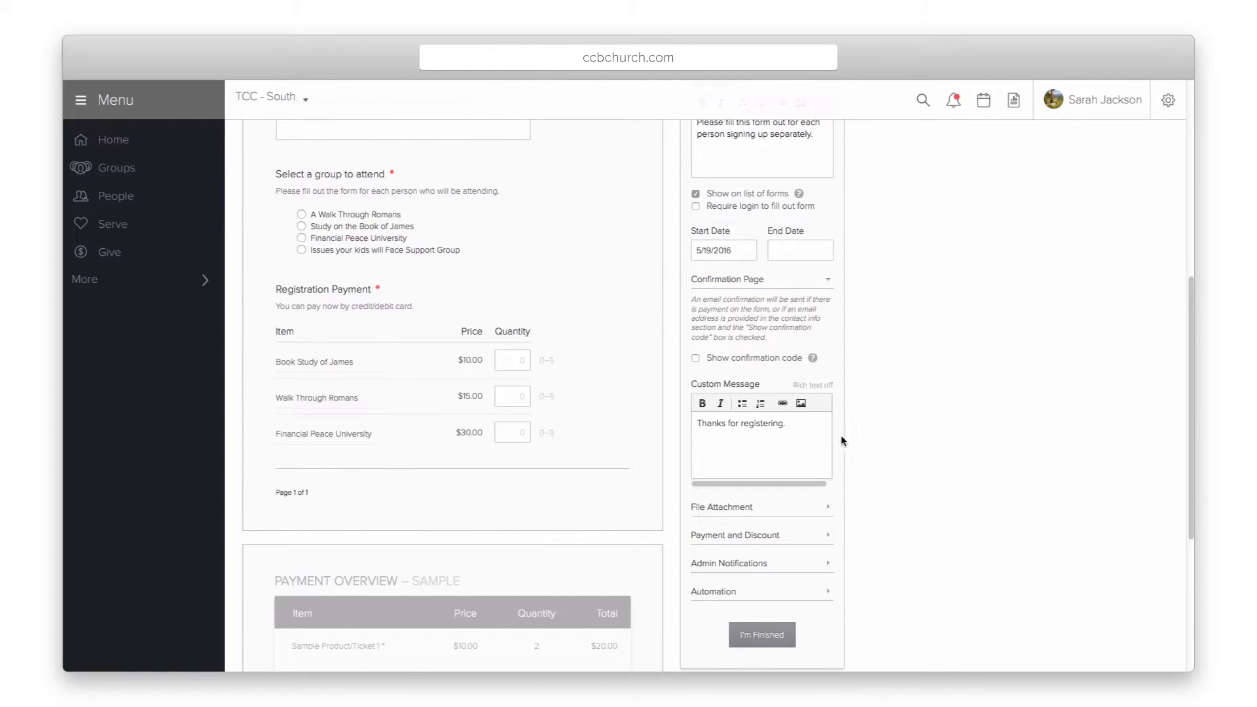
pyautogui.click(730, 510)
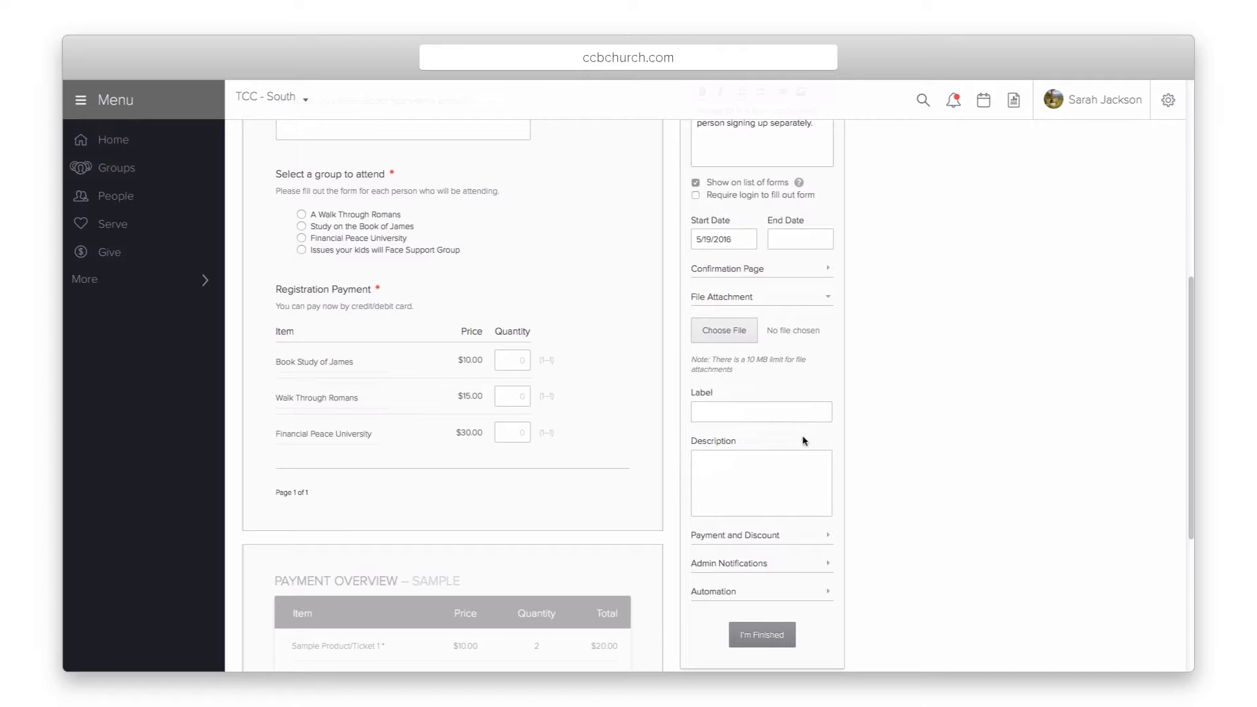
# Step: Set the form's payment option to Pay Later
pyautogui.click(747, 533)
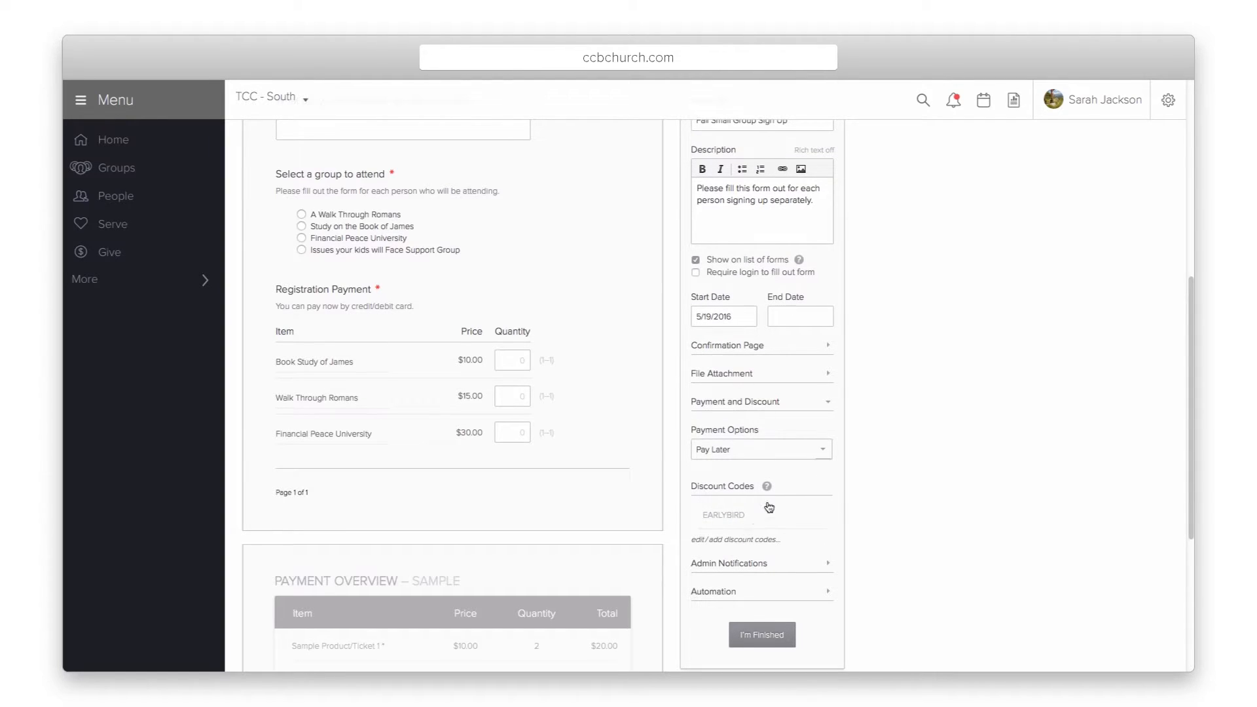
pyautogui.click(823, 451)
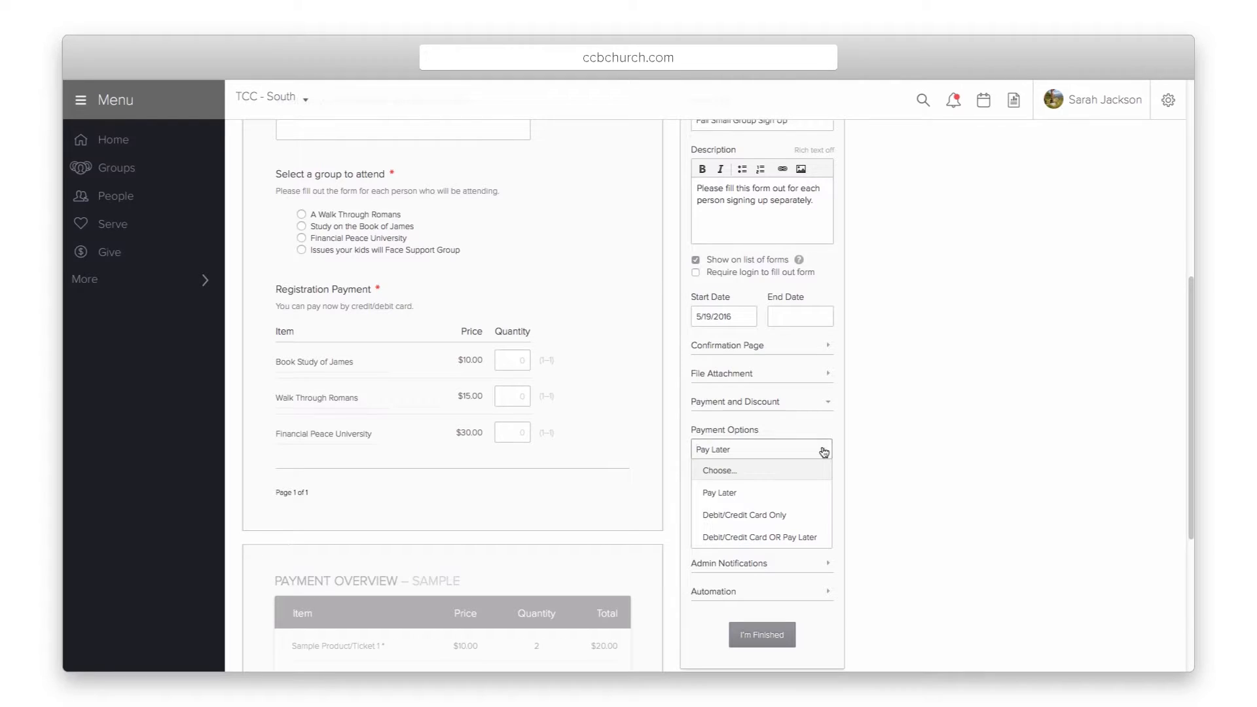
pyautogui.click(759, 497)
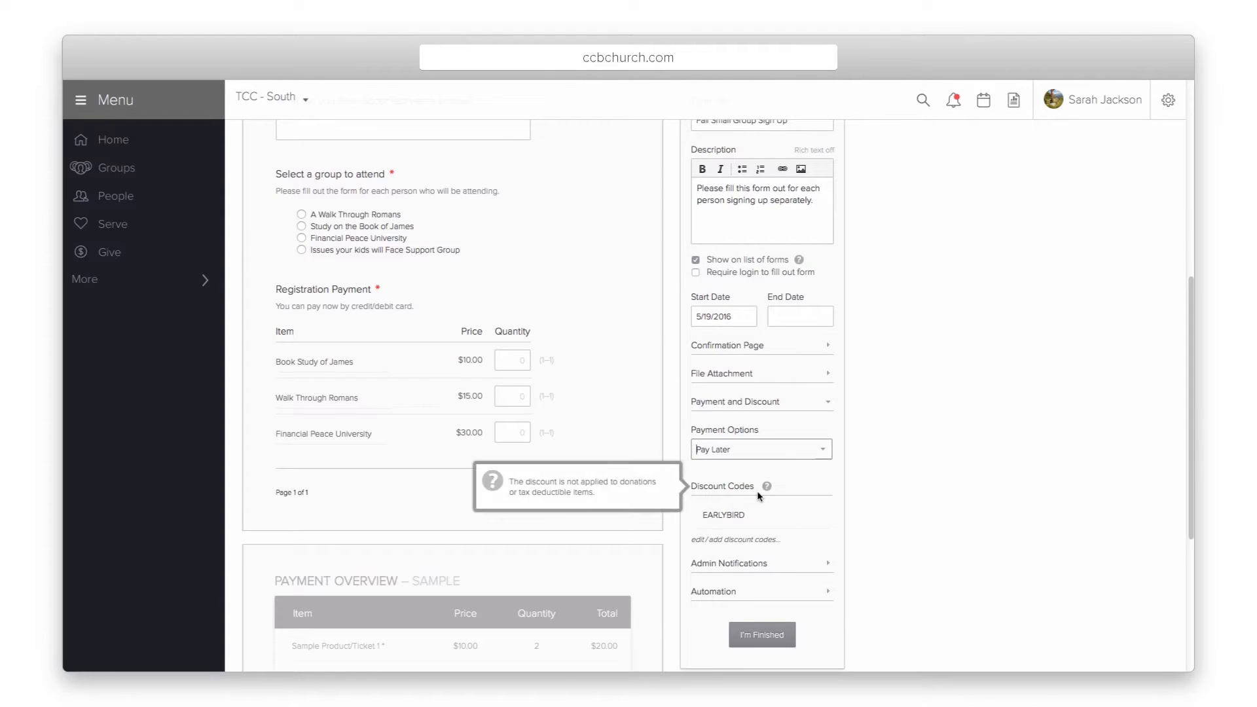
# Step: Review the EARLYBIRD 10% discount code, keeping Events as its account, without saving changes
pyautogui.click(723, 514)
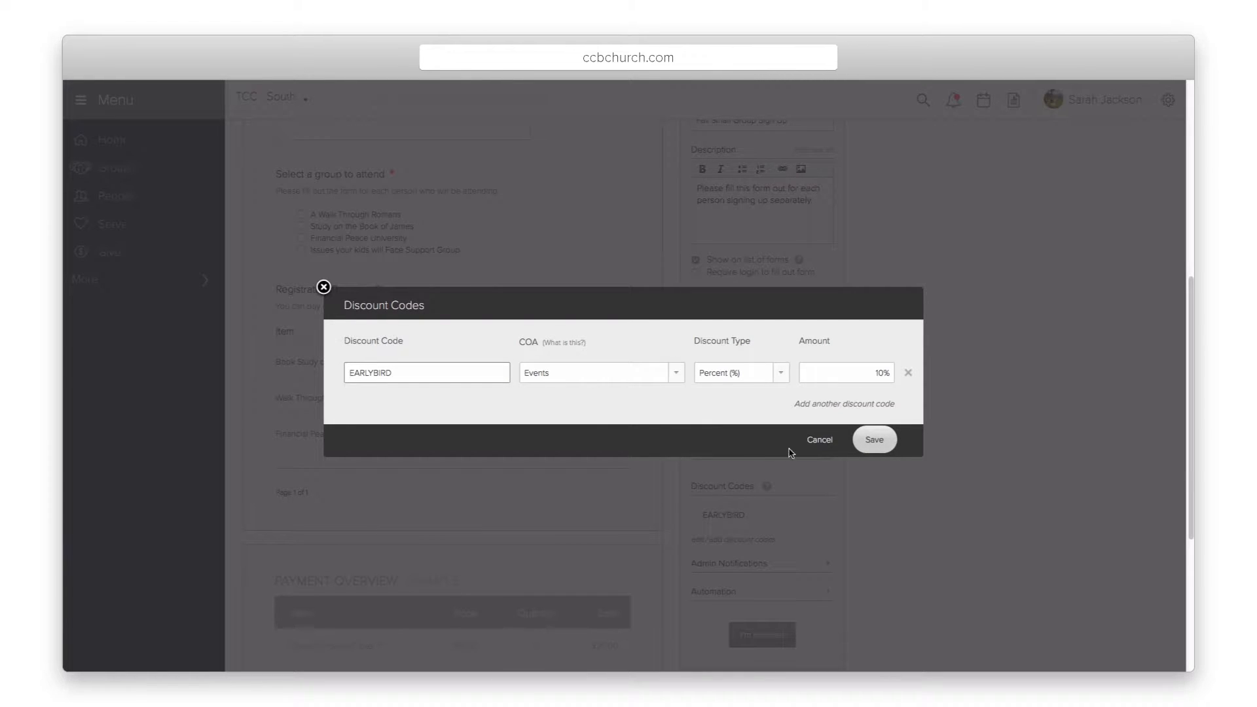
pyautogui.click(867, 442)
pyautogui.click(678, 374)
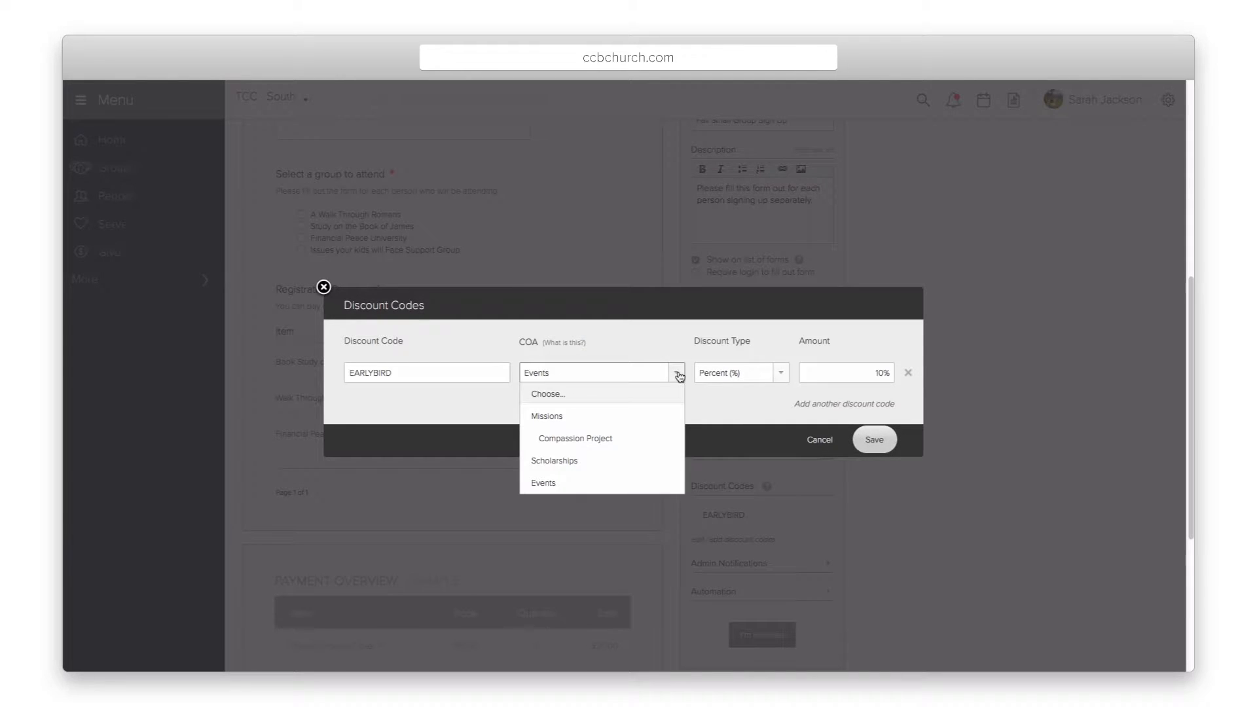
pyautogui.click(729, 399)
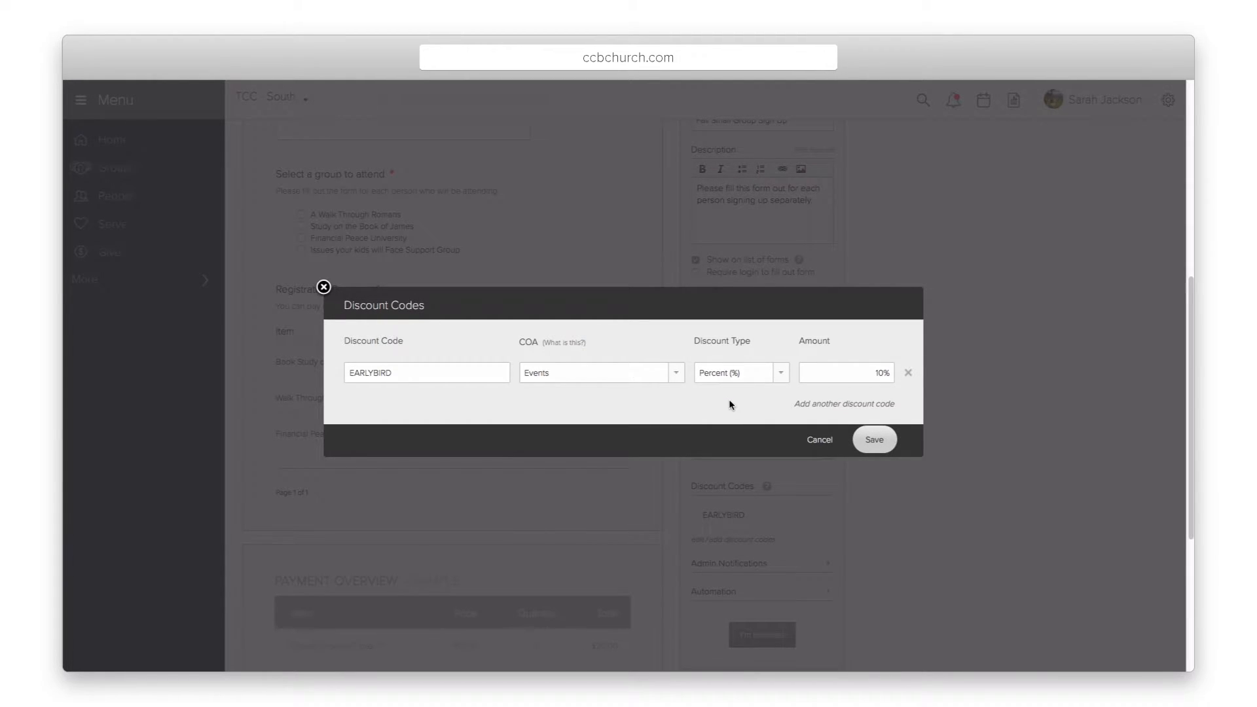
pyautogui.click(827, 443)
pyautogui.click(749, 561)
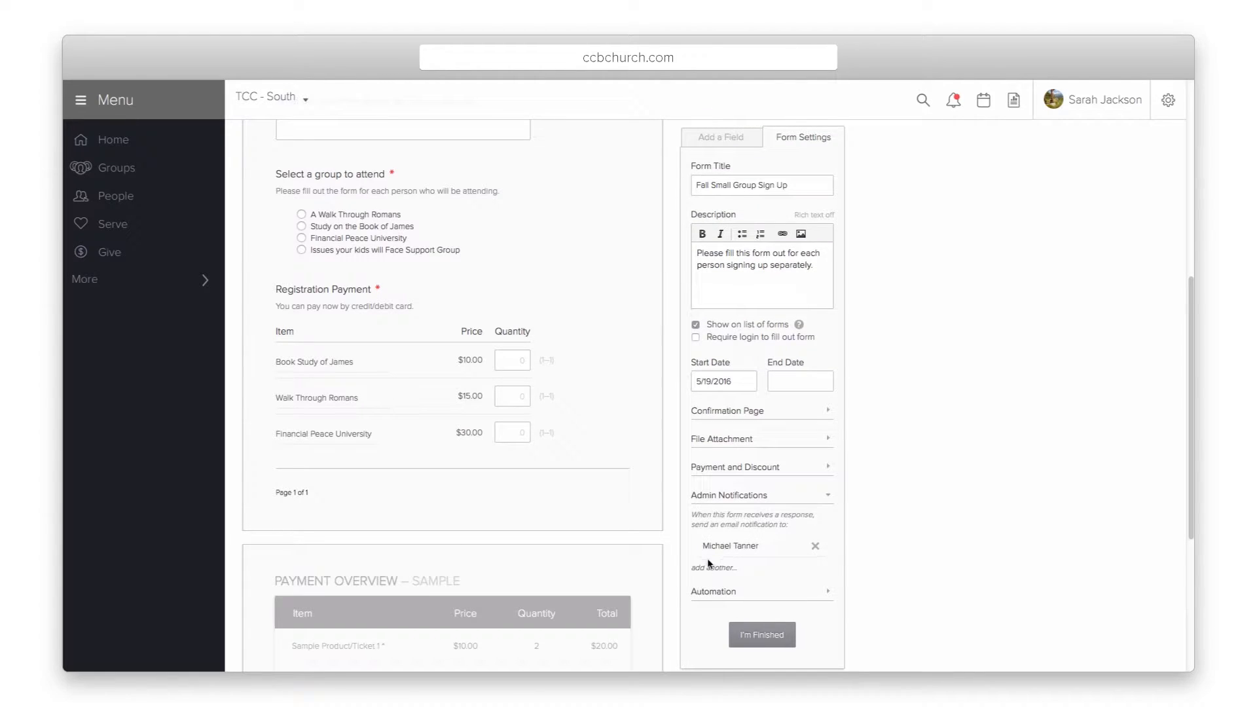
# Step: Add a searched-for person as another admin notification recipient
pyautogui.click(711, 567)
pyautogui.click(596, 380)
pyautogui.write('sar jack')
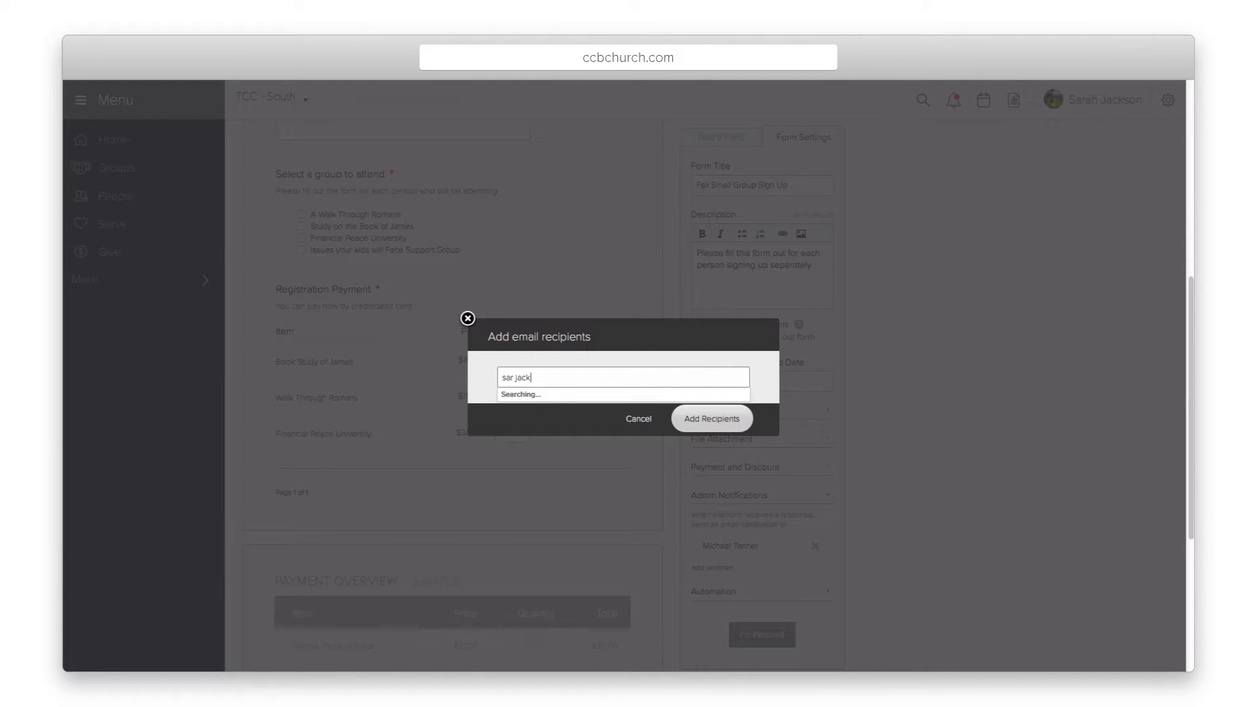
pyautogui.click(561, 402)
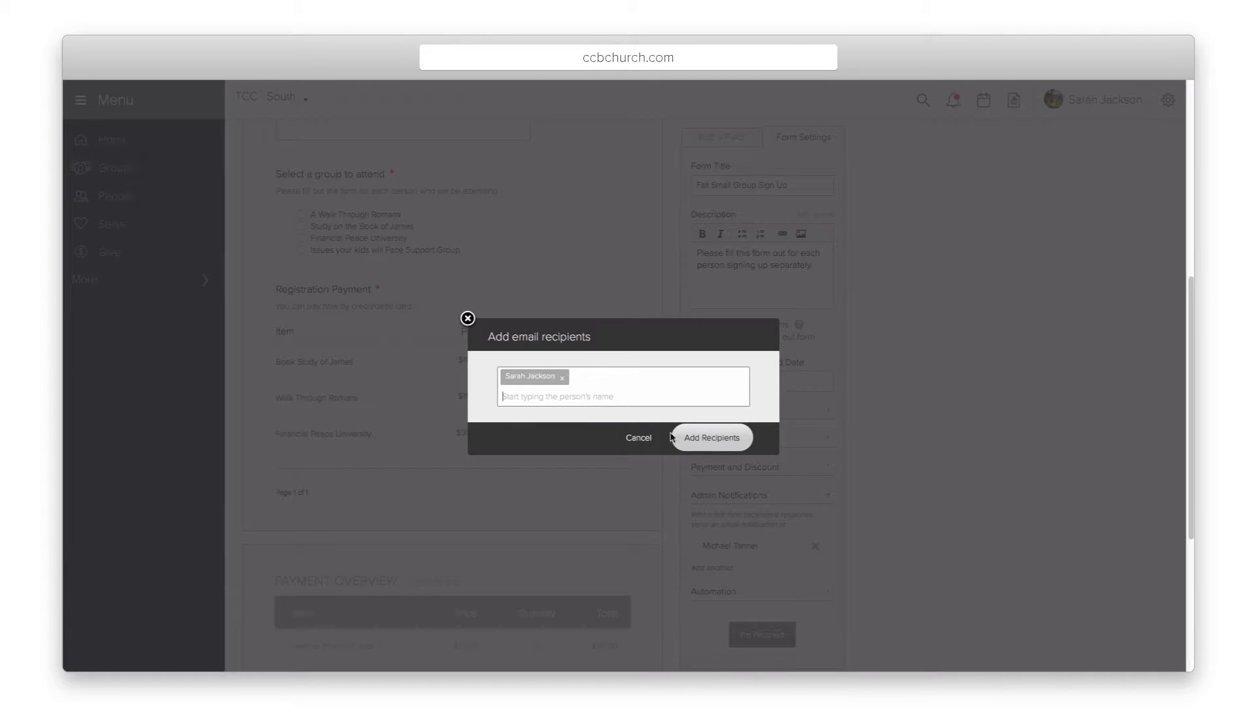
pyautogui.click(678, 429)
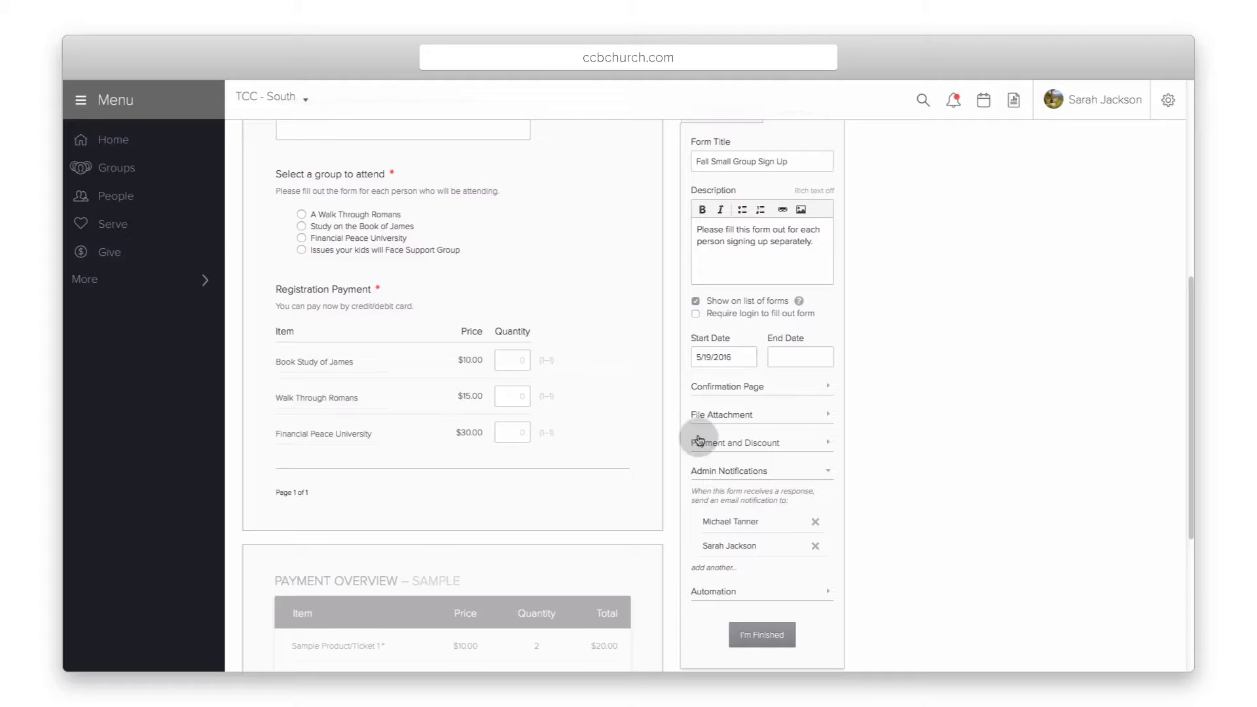
# Step: Try a form automation that adds respondents to an Event, then cancel it unsaved
pyautogui.click(717, 591)
pyautogui.click(718, 597)
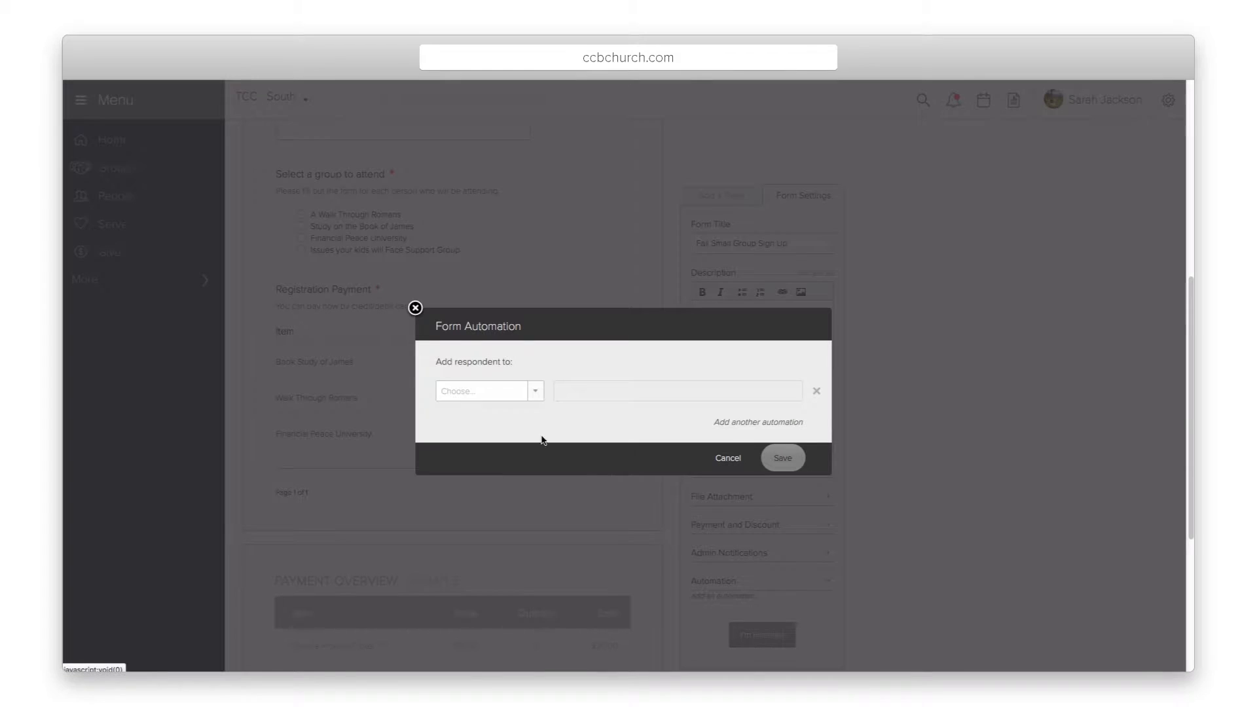
pyautogui.click(537, 393)
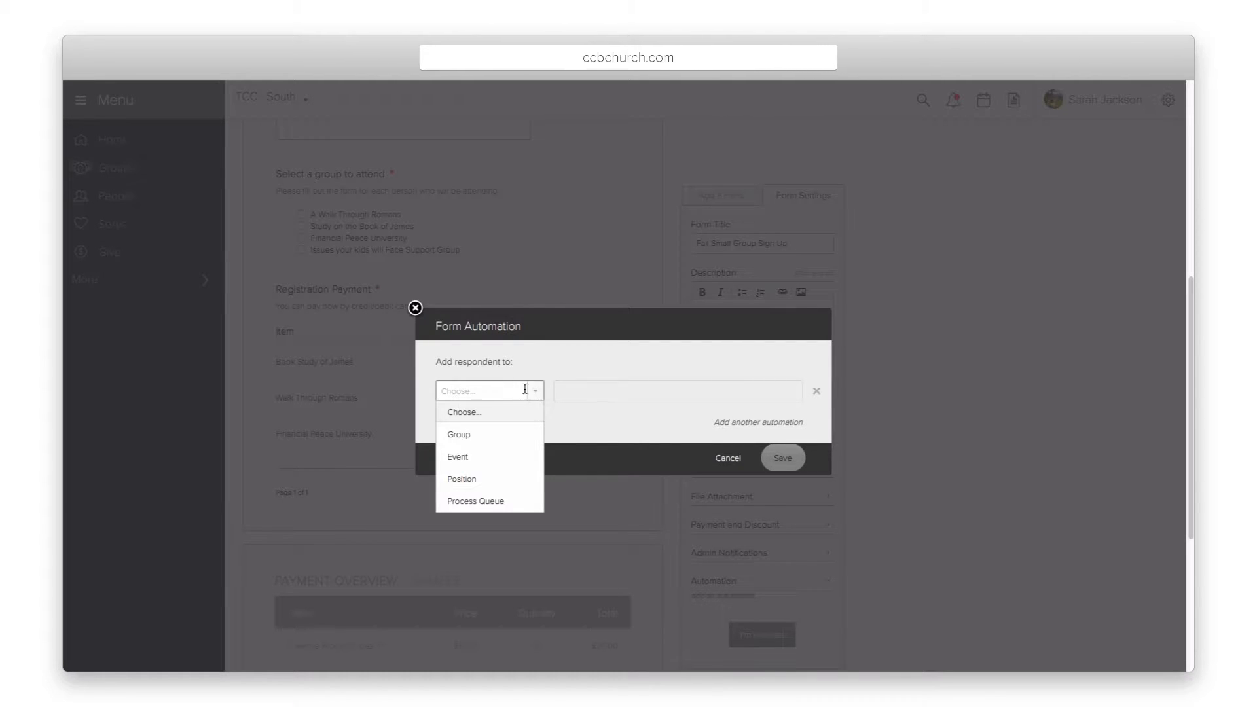
pyautogui.click(472, 459)
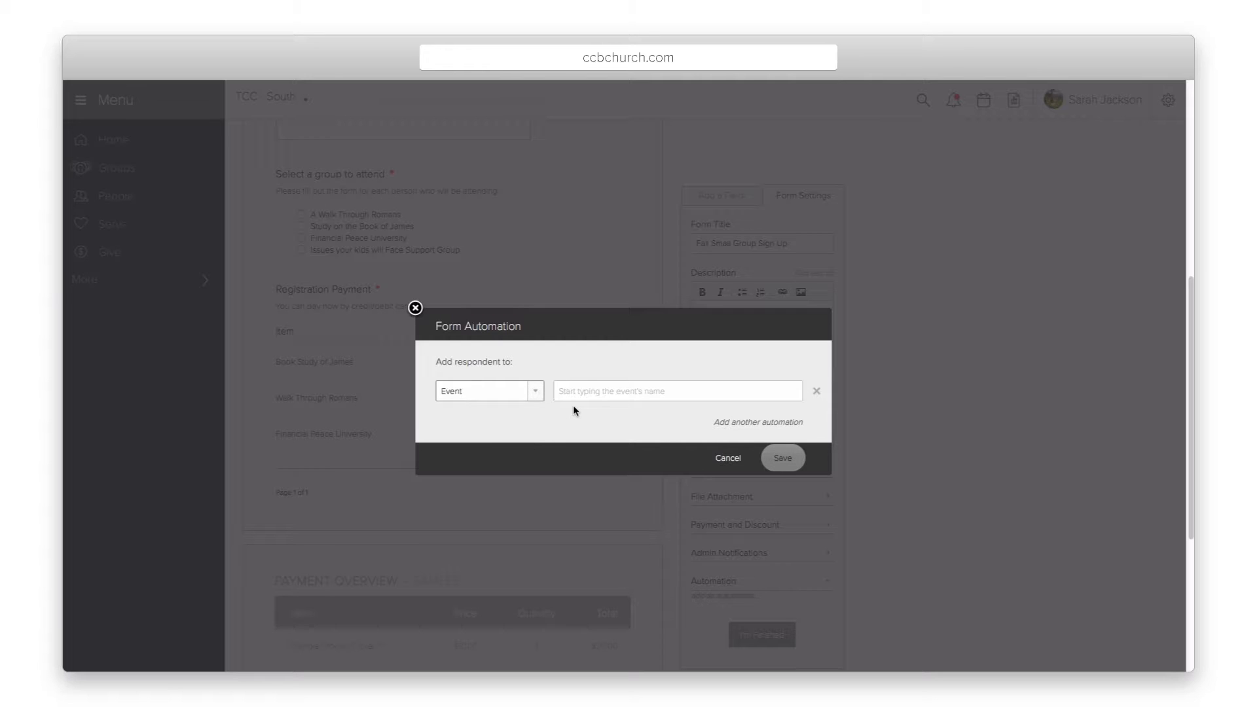
pyautogui.click(726, 460)
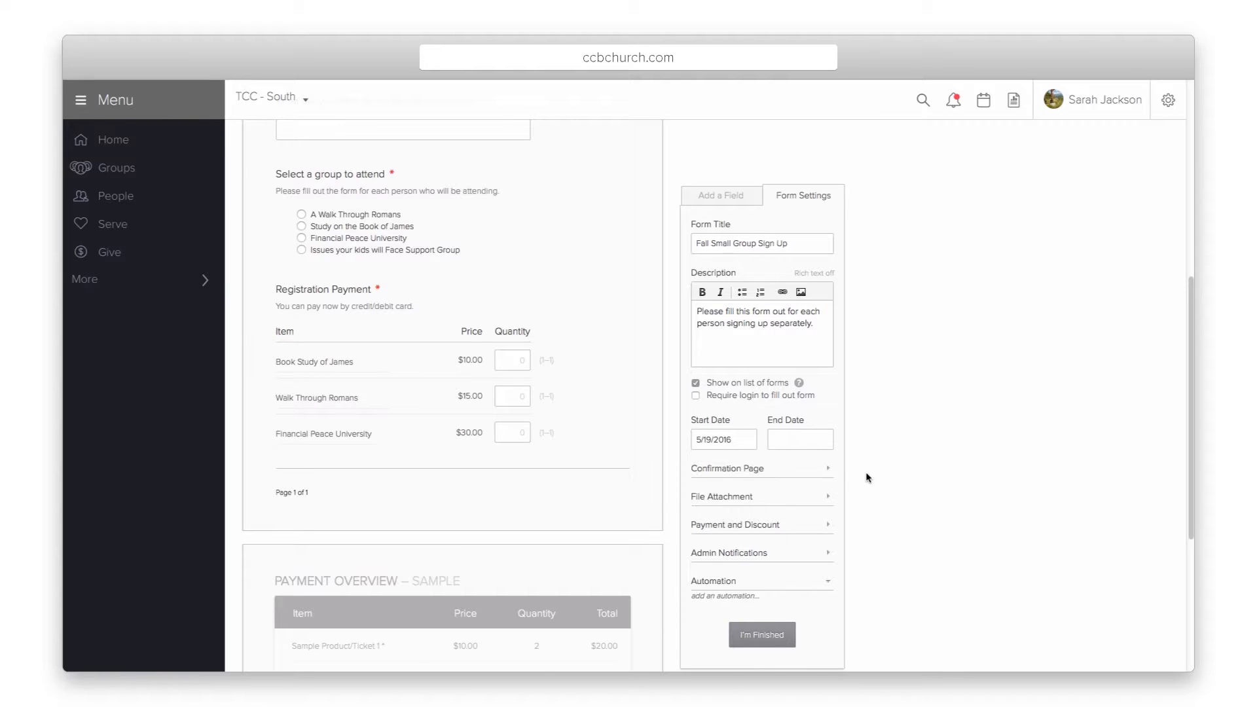
# Step: Keep the Contact Information fields on the form and open the contact block's Profile settings
pyautogui.scroll(4, 569, 401)
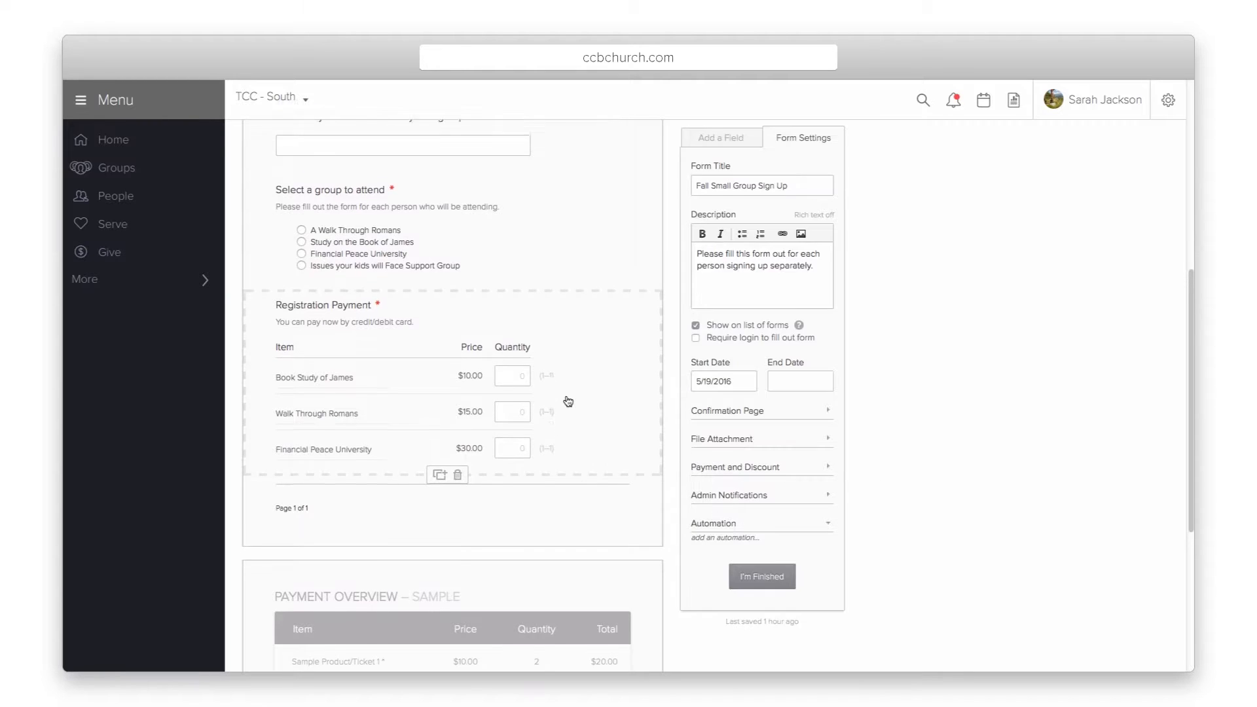
pyautogui.scroll(1, 569, 401)
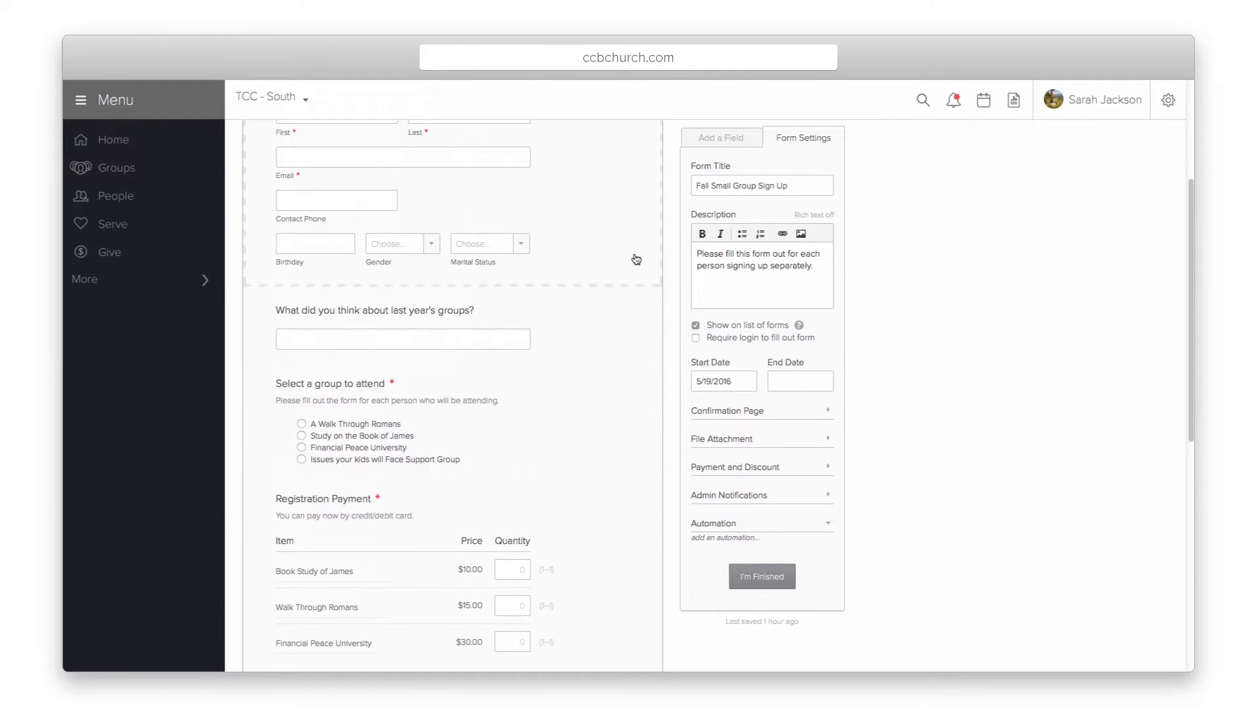
pyautogui.click(711, 139)
pyautogui.scroll(3, 583, 192)
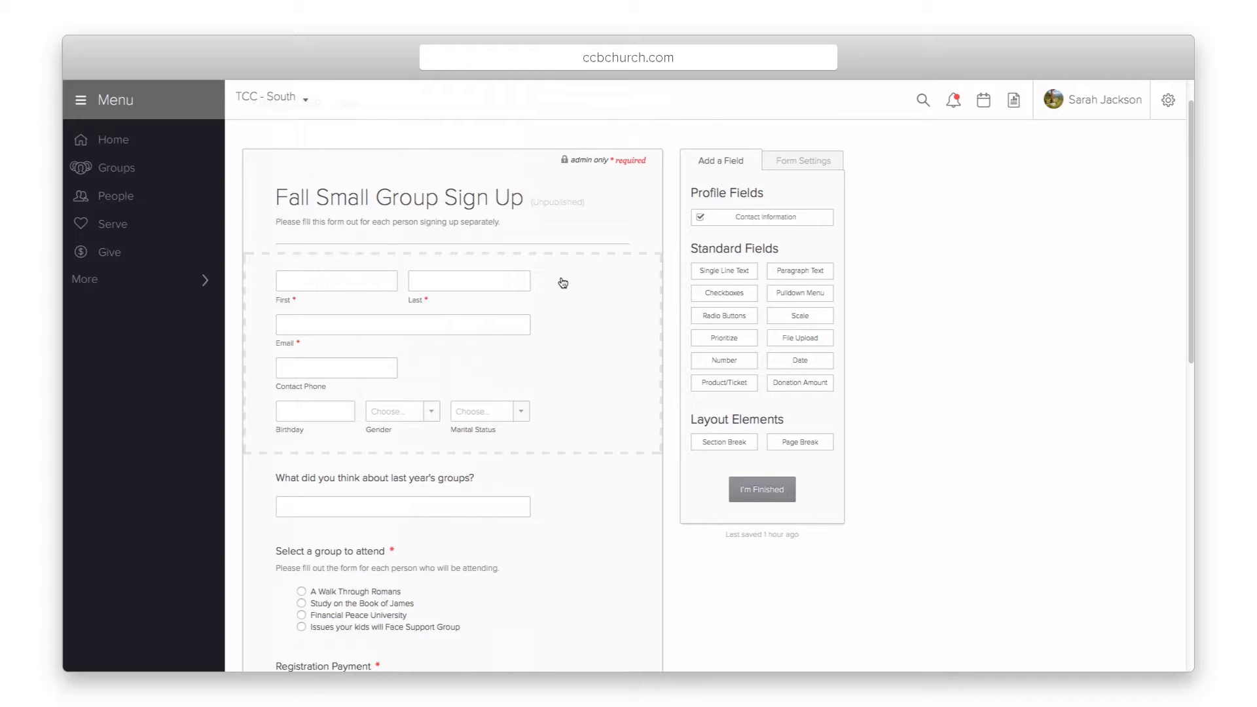
pyautogui.click(700, 216)
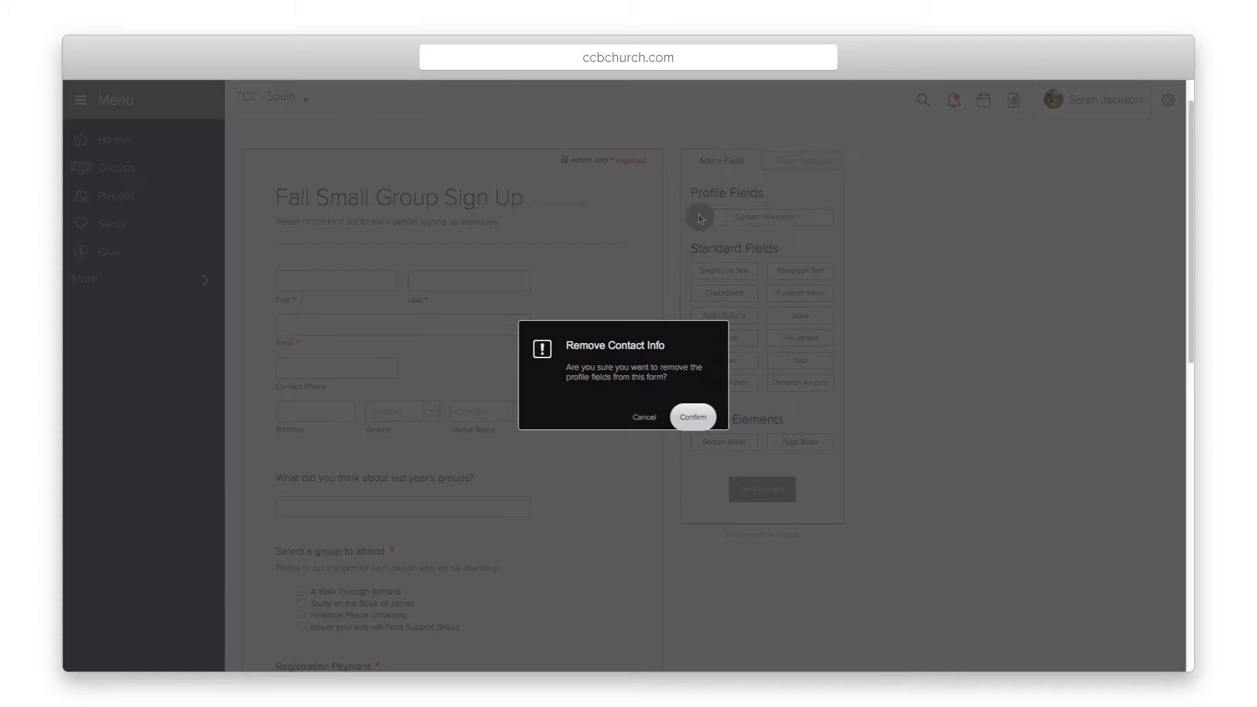
pyautogui.click(642, 419)
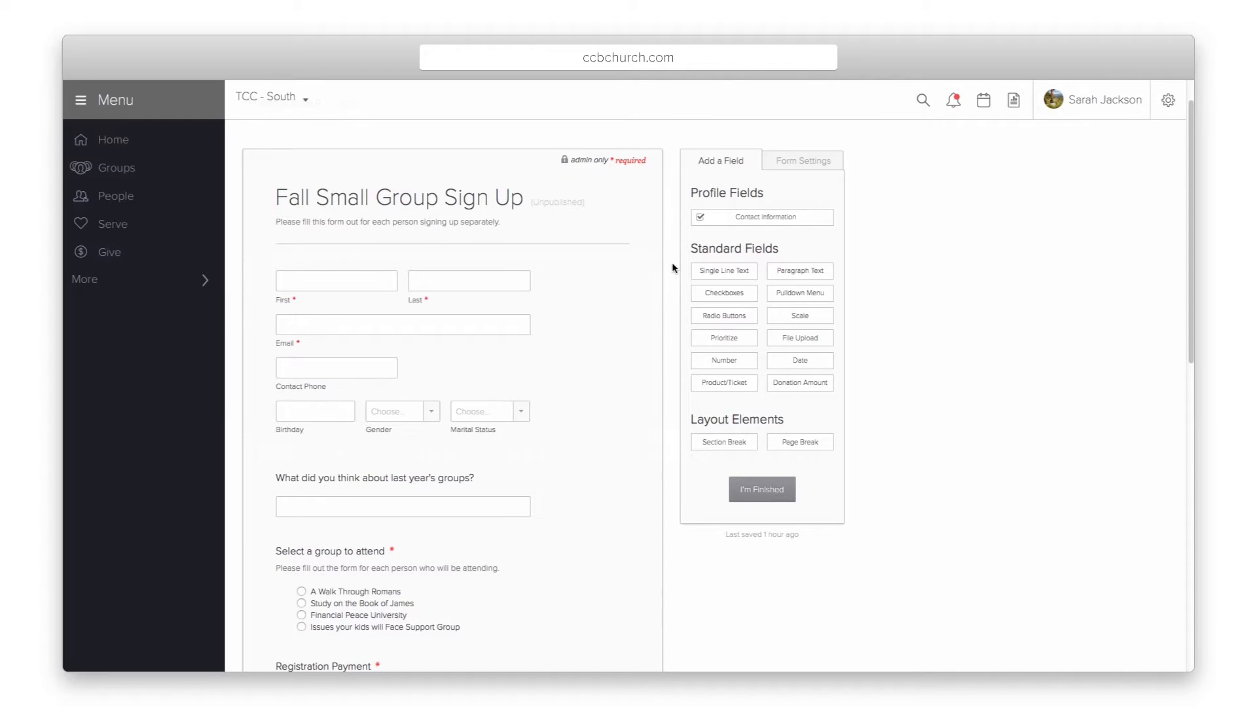
pyautogui.click(628, 289)
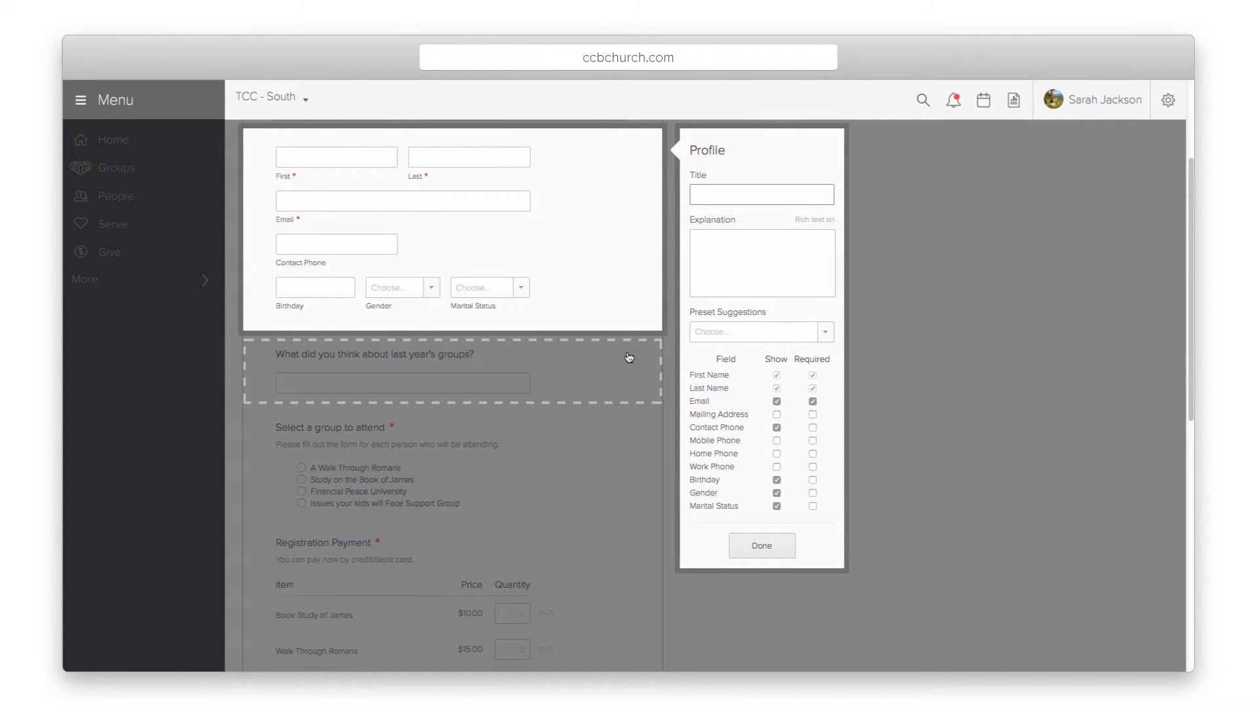
# Step: Leave Birthday and Gender shown after toggling them off and on, and close the Profile panel
pyautogui.click(778, 482)
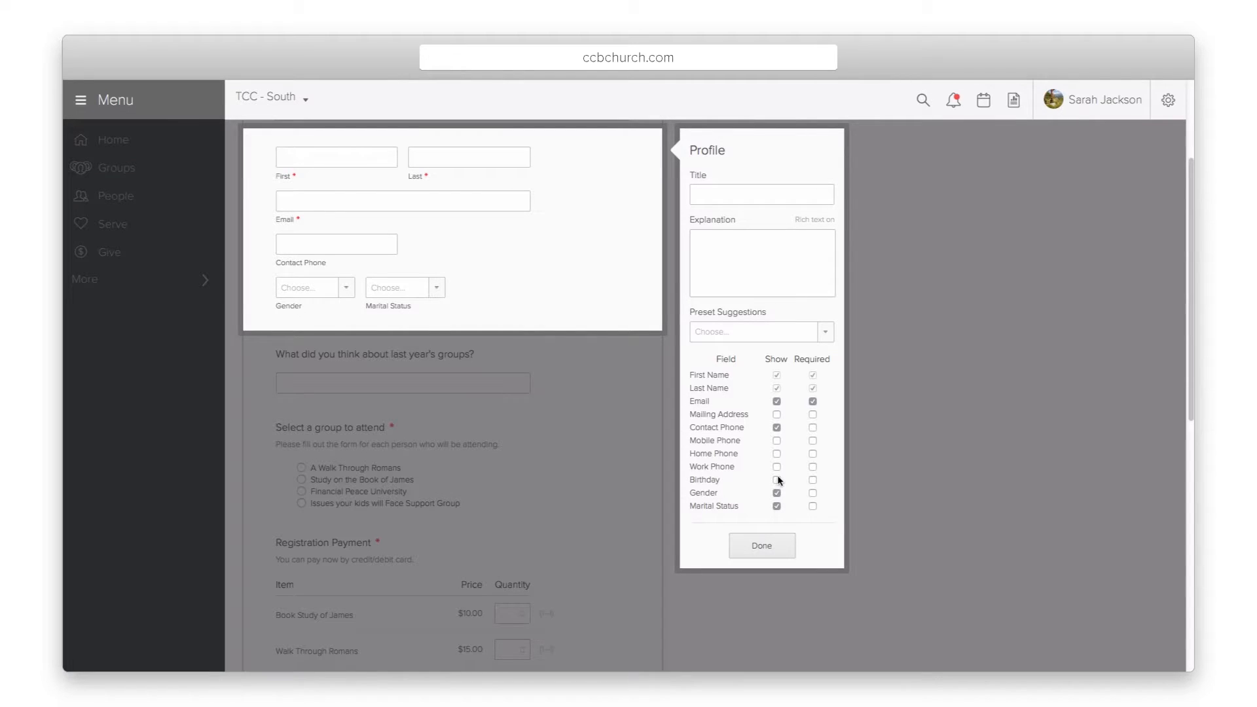
pyautogui.click(776, 493)
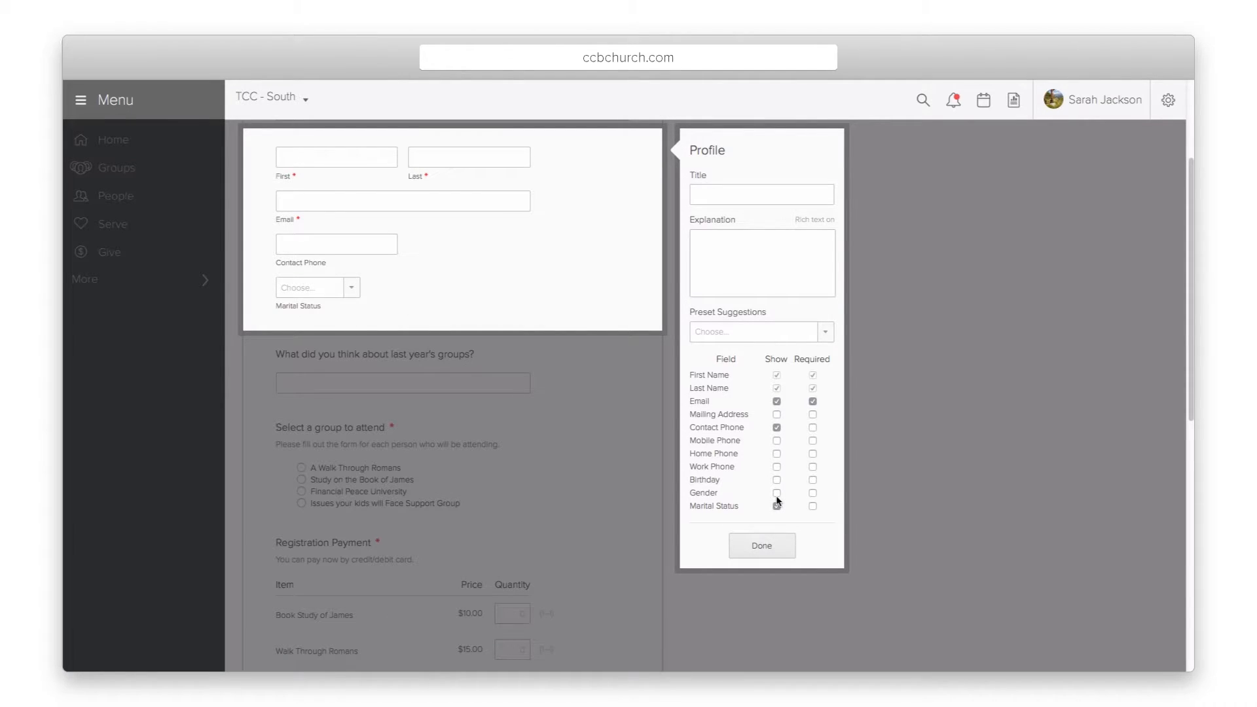
pyautogui.click(777, 495)
pyautogui.click(777, 483)
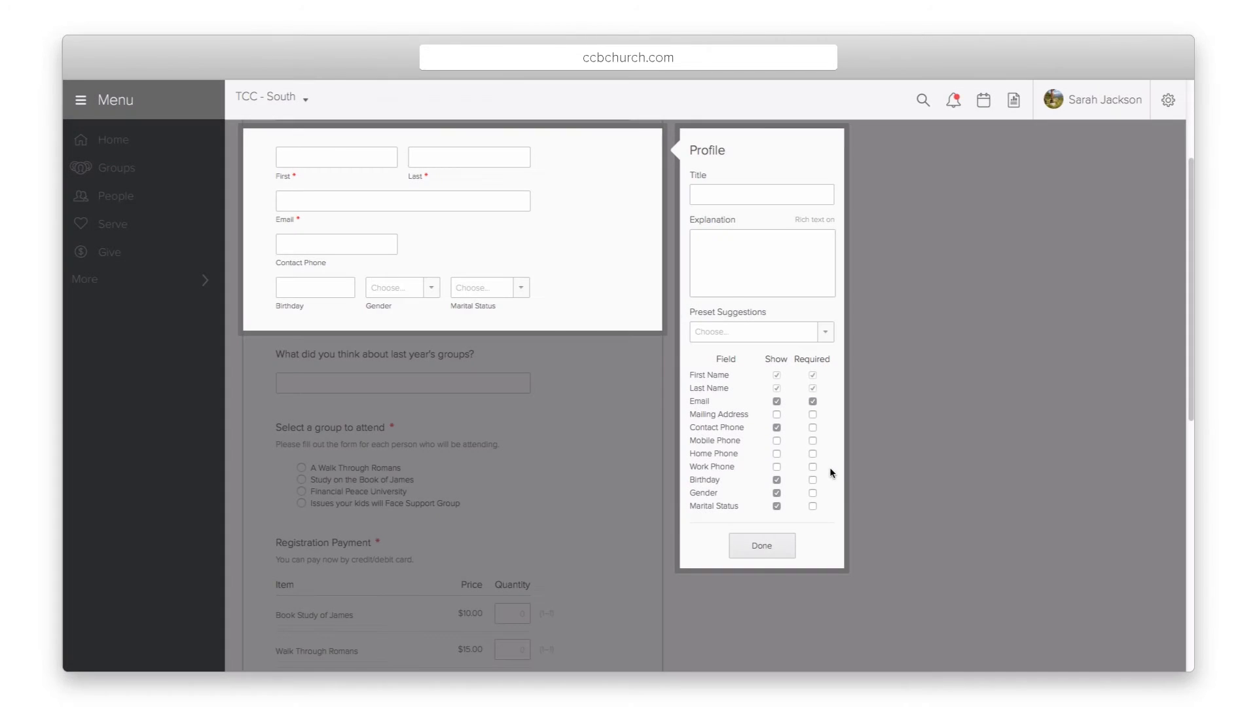
pyautogui.click(762, 541)
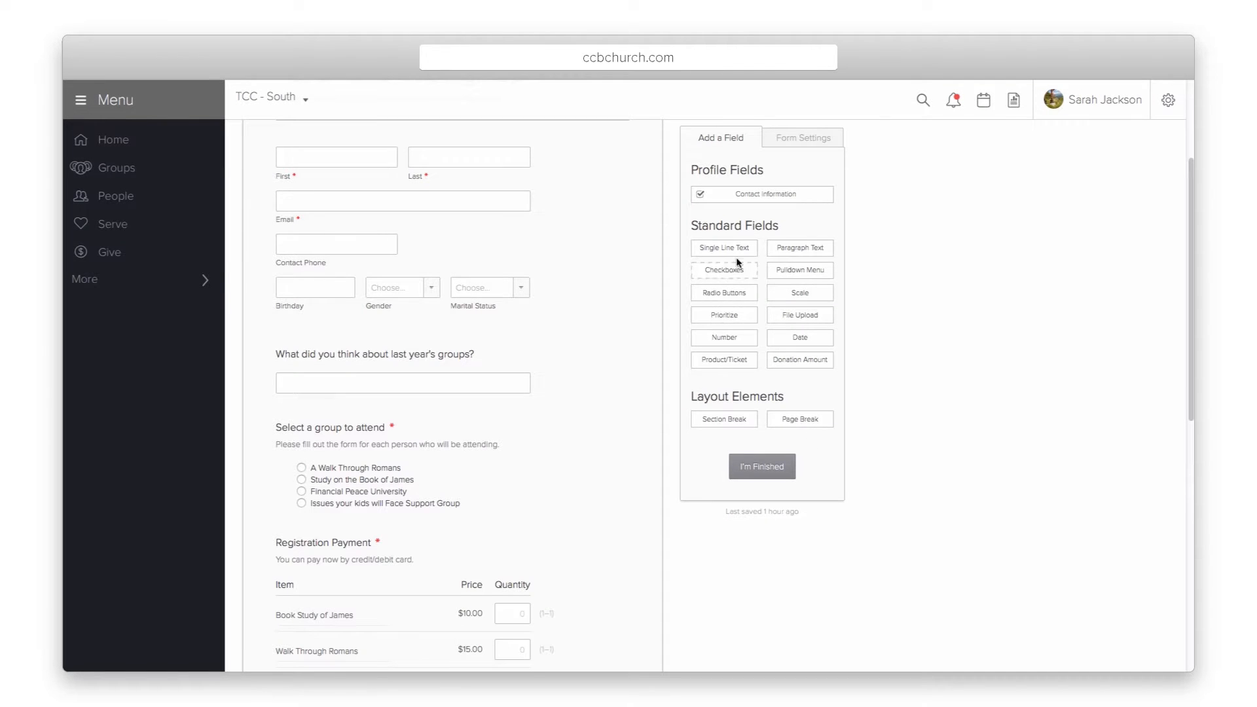
# Step: Add a Paragraph Text question above the group selection question
pyautogui.moveTo(790, 249); pyautogui.dragTo(453, 419)
pyautogui.scroll(-4, 455, 419)
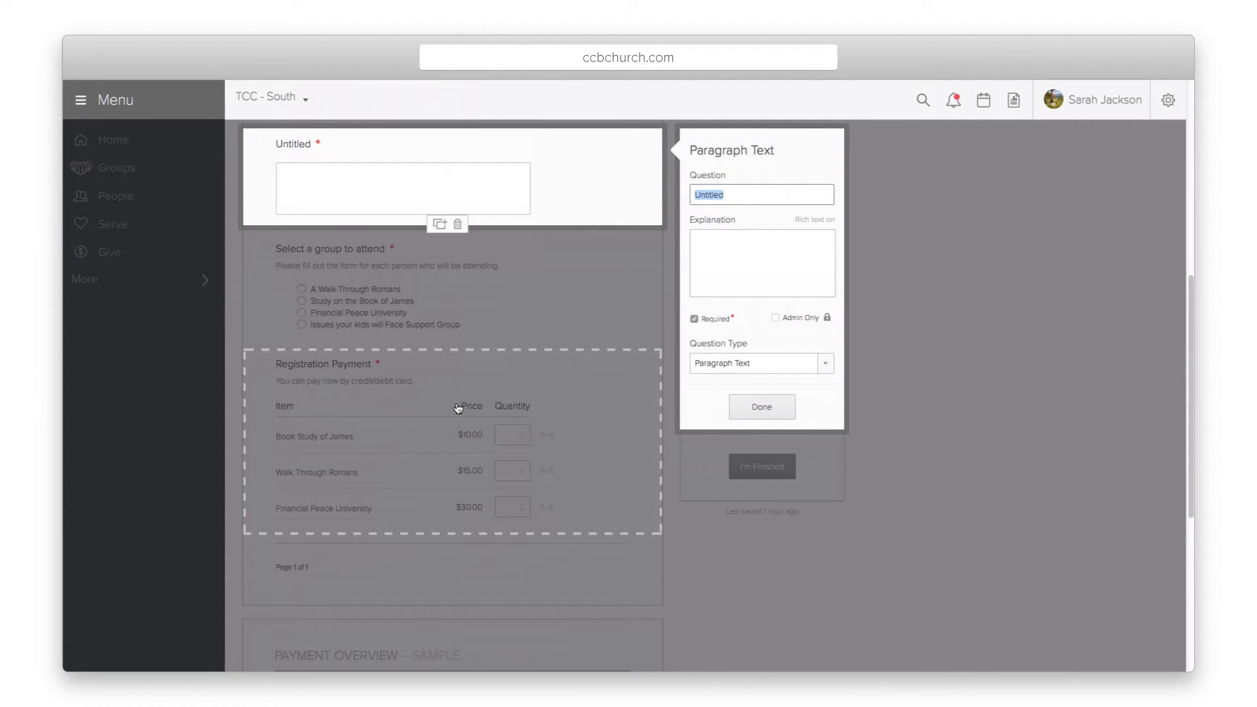
pyautogui.click(762, 408)
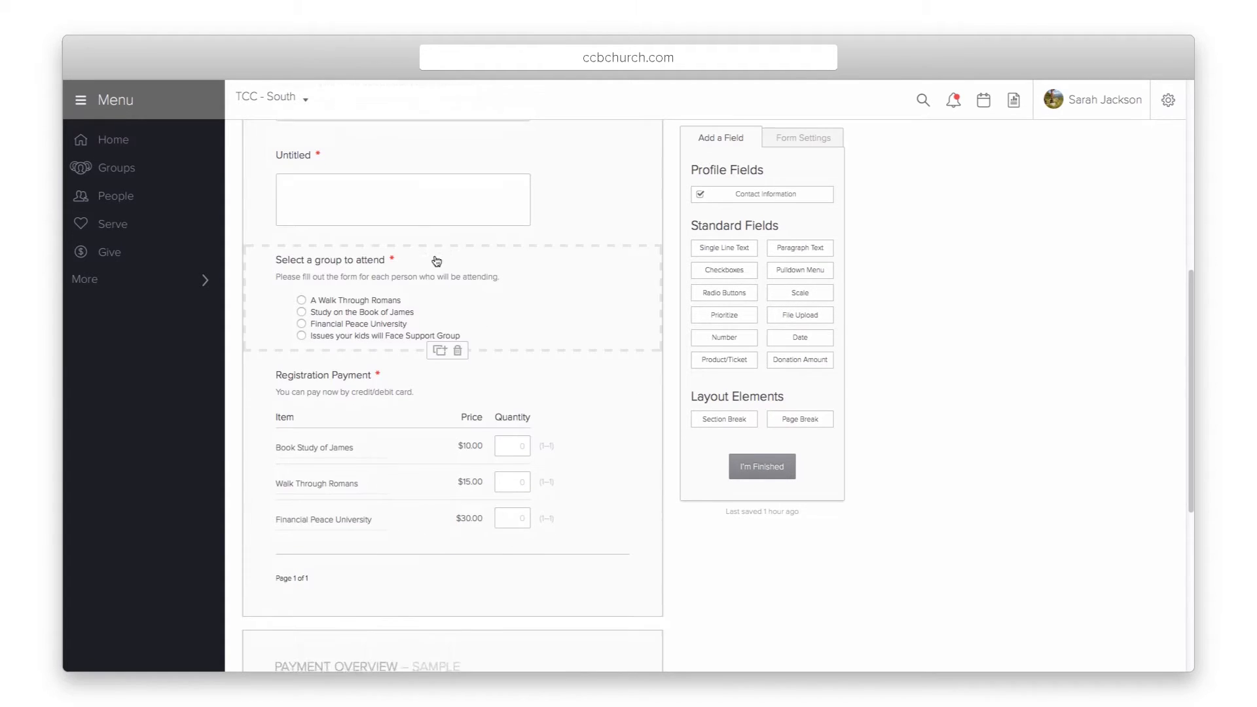
# Step: Make the last-year's-groups question Admin Only, leaving it optional
pyautogui.scroll(1, 438, 226)
pyautogui.click(435, 165)
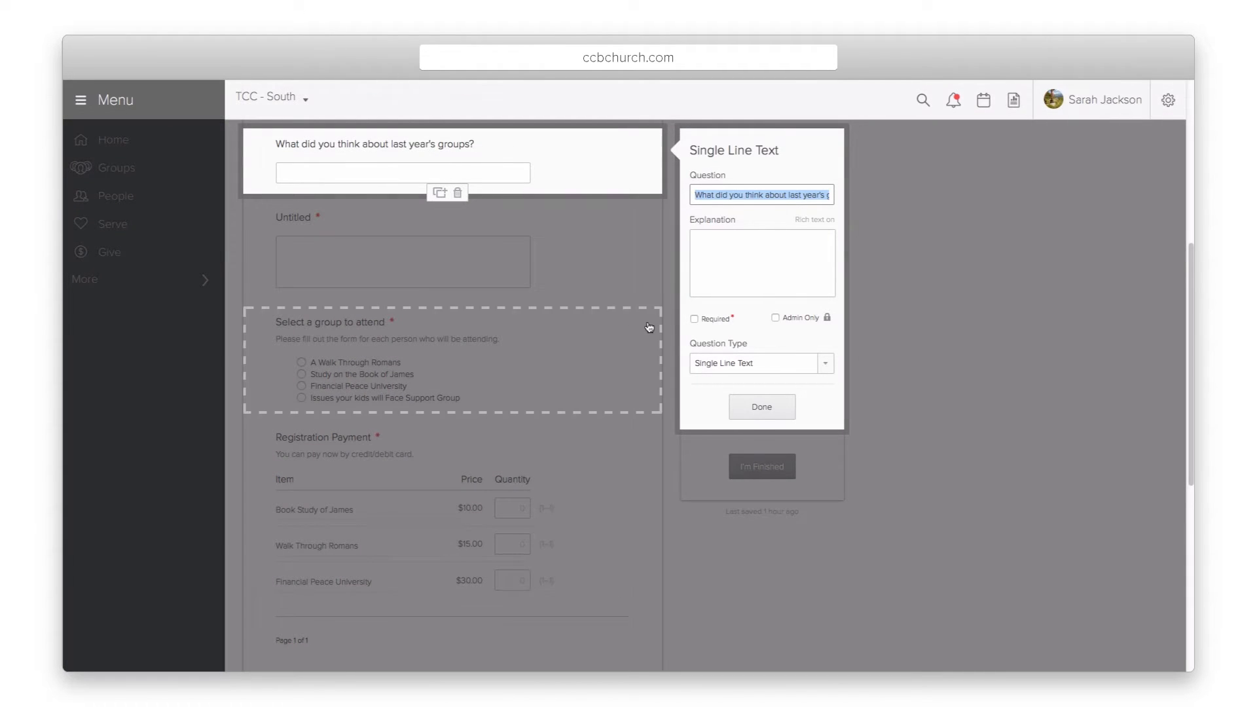
pyautogui.click(695, 319)
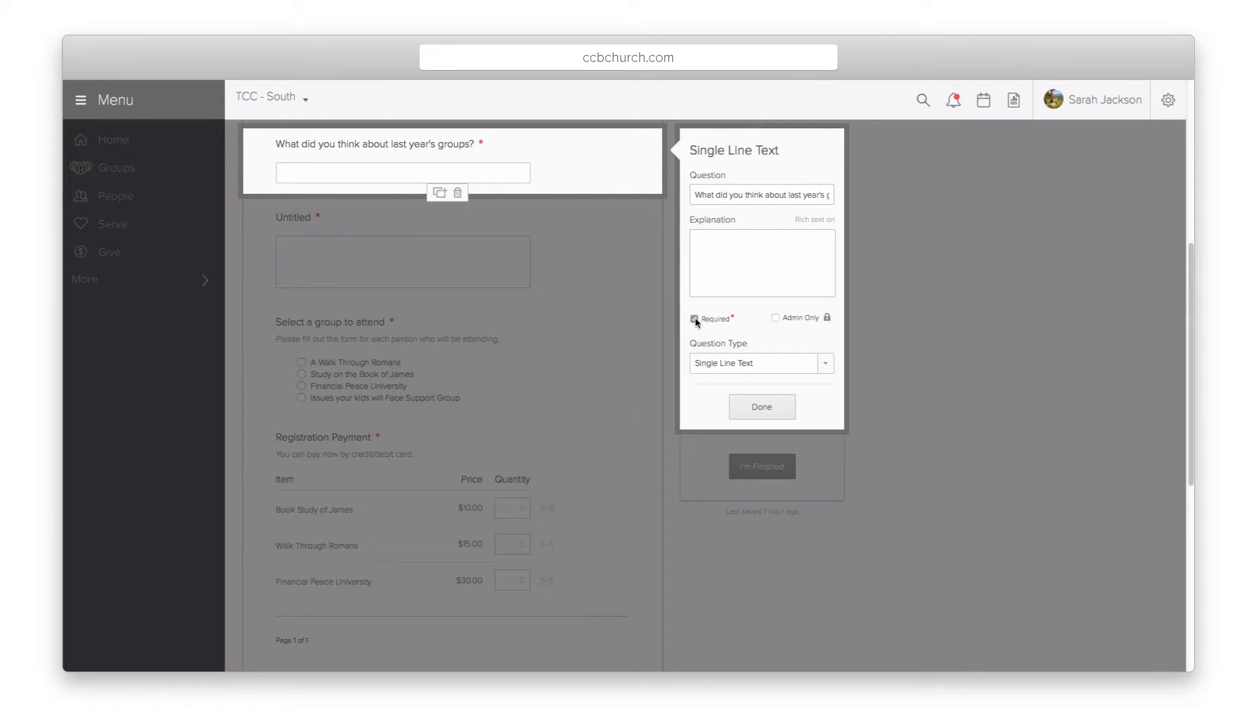
pyautogui.click(695, 319)
pyautogui.click(776, 318)
# Step: Make last year's groups question visible to everyone; move Study on the Book of James first
pyautogui.click(775, 319)
pyautogui.click(764, 403)
pyautogui.click(519, 386)
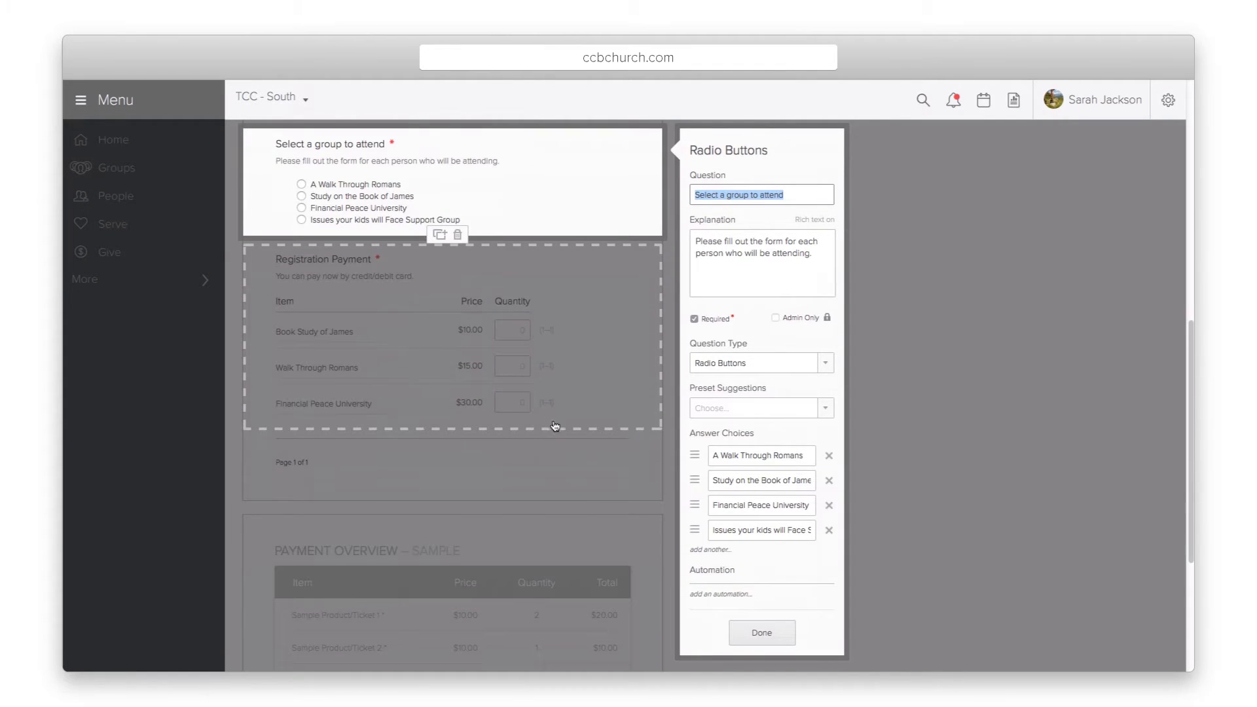
pyautogui.moveTo(695, 485); pyautogui.dragTo(693, 458)
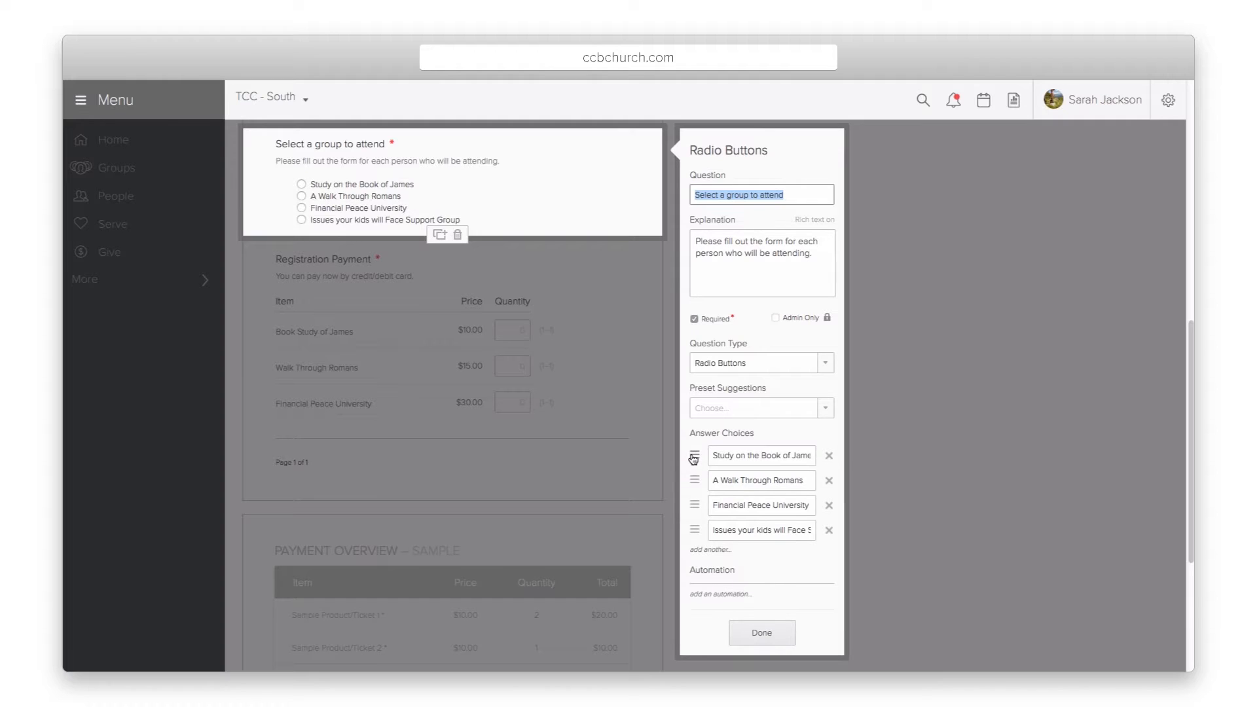
# Step: Add an automation sending Study on the Book of James respondents to Jones Small Group
pyautogui.click(700, 594)
pyautogui.click(505, 392)
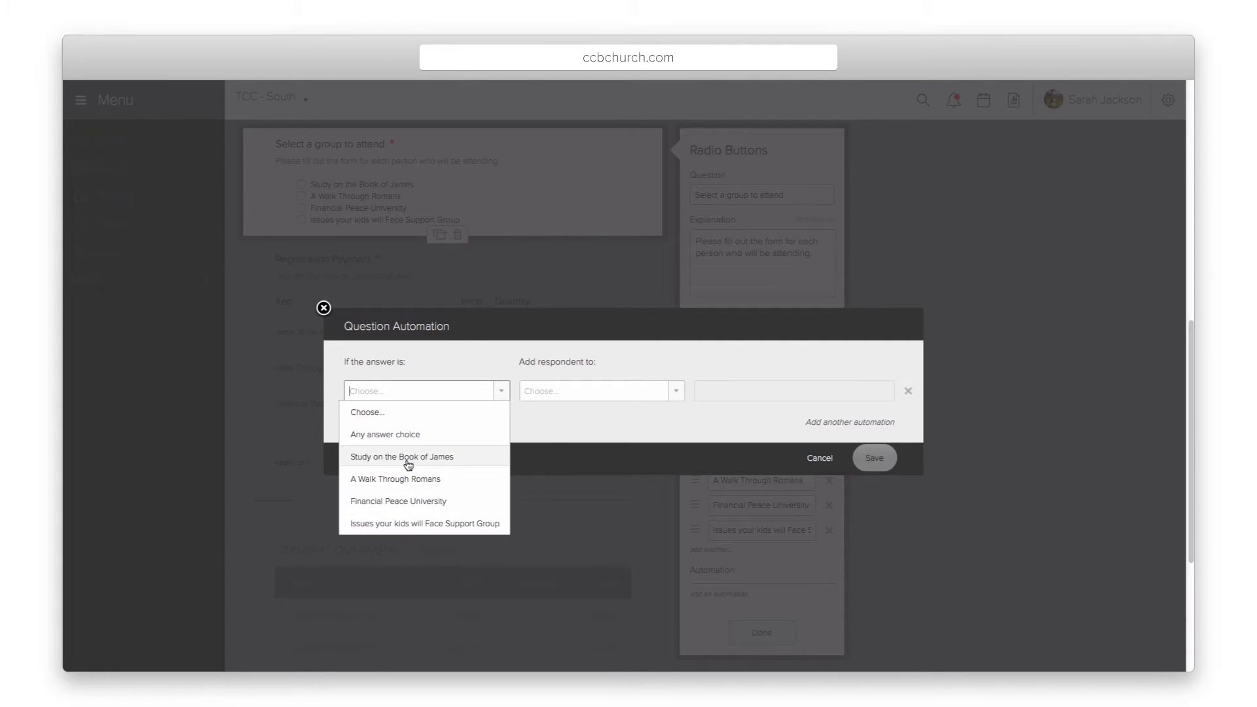
pyautogui.click(409, 462)
pyautogui.click(677, 393)
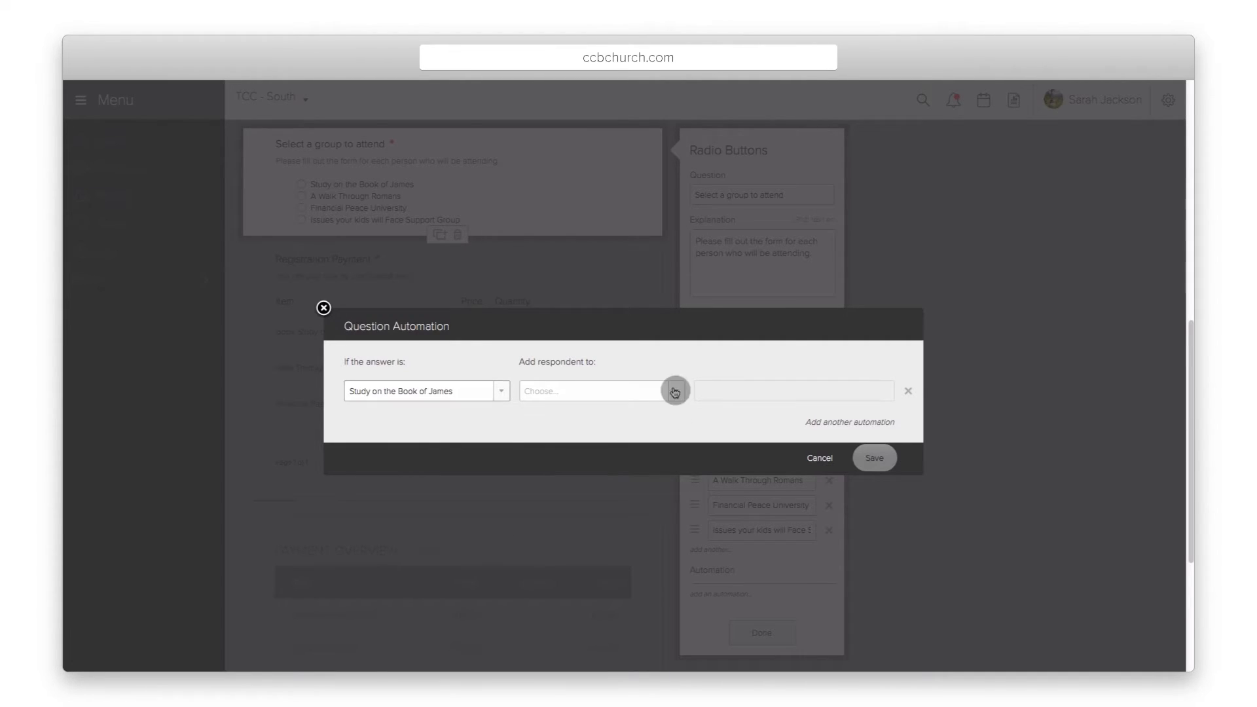
pyautogui.click(588, 438)
pyautogui.click(738, 390)
pyautogui.write('jone')
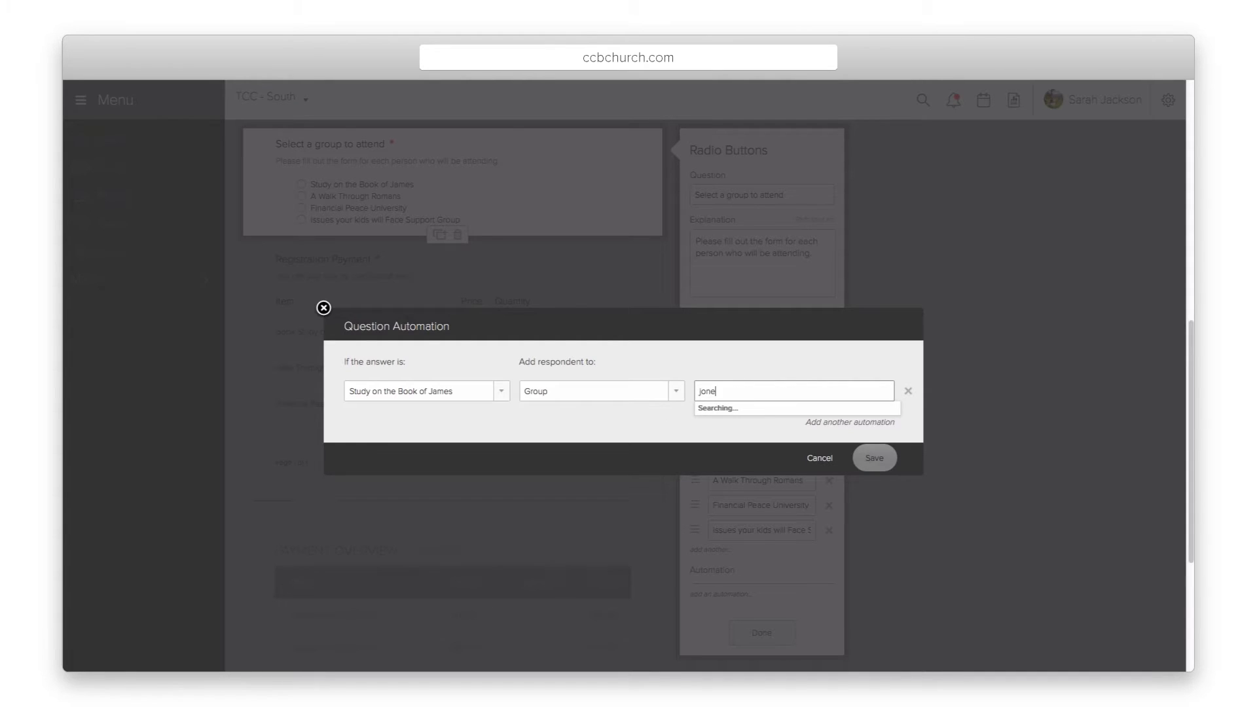
pyautogui.write('s')
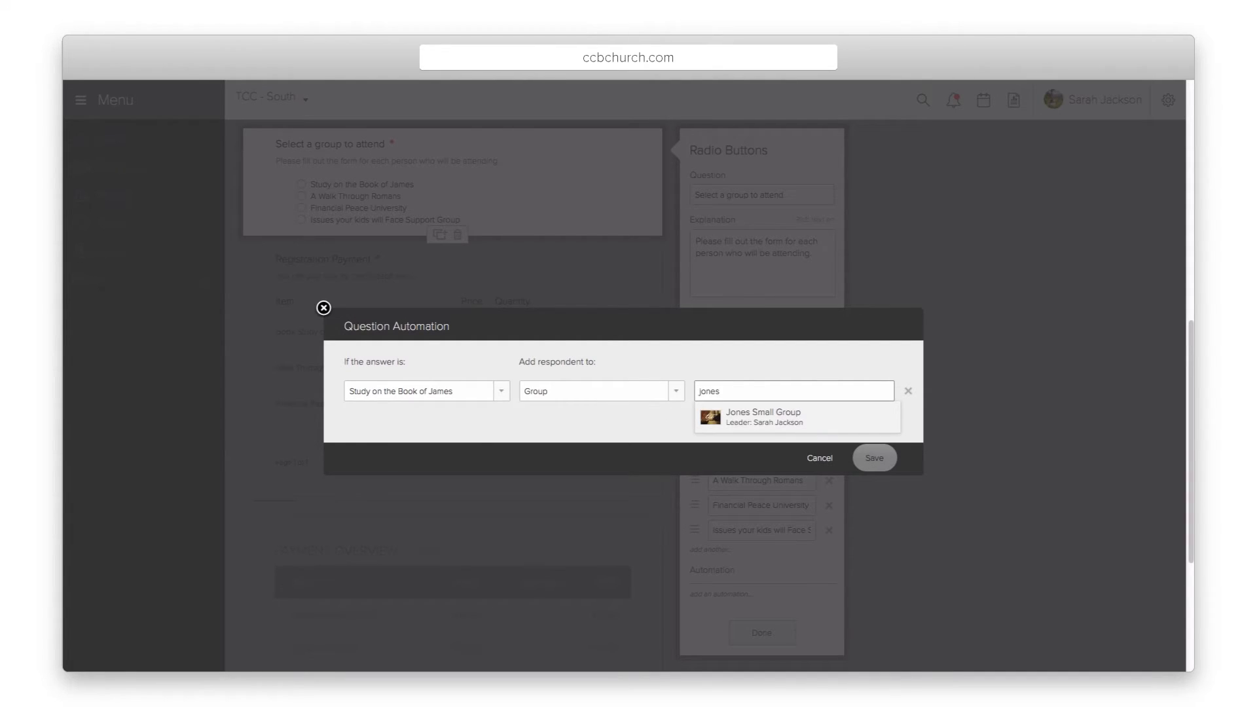
pyautogui.click(753, 417)
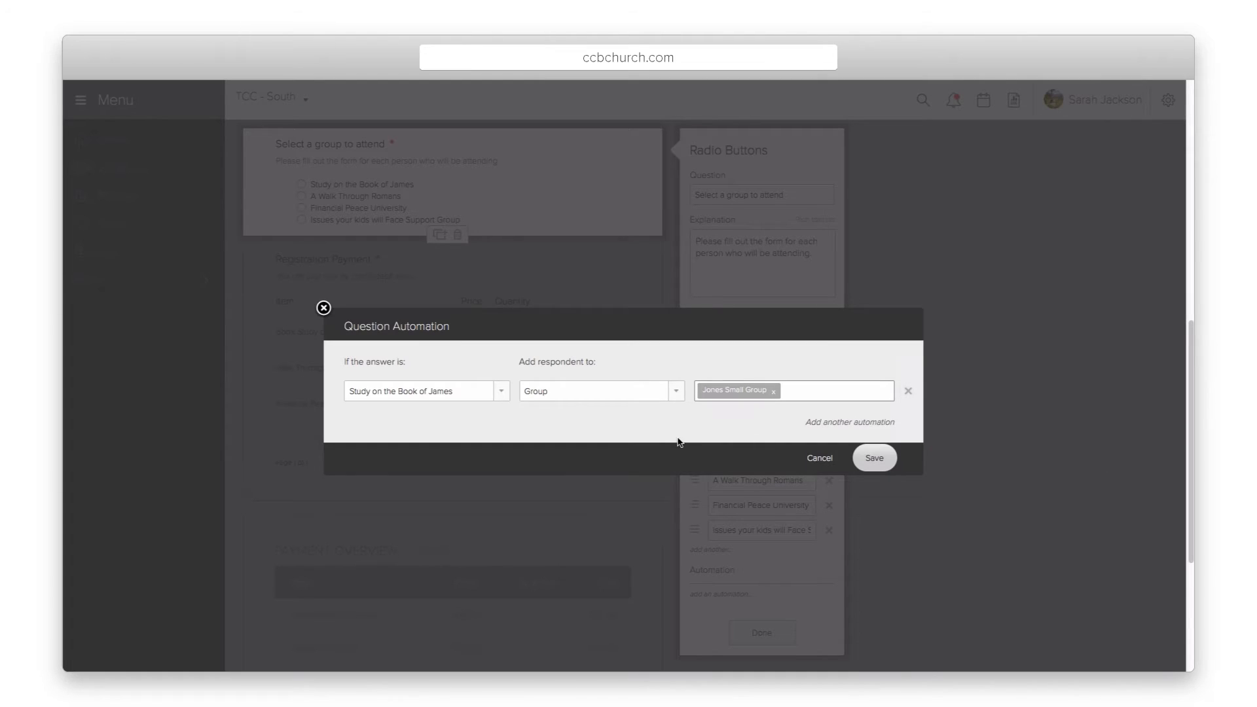
# Step: Start a second rule for A Walk Through Romans, then discard the automations and close the editor
pyautogui.click(835, 422)
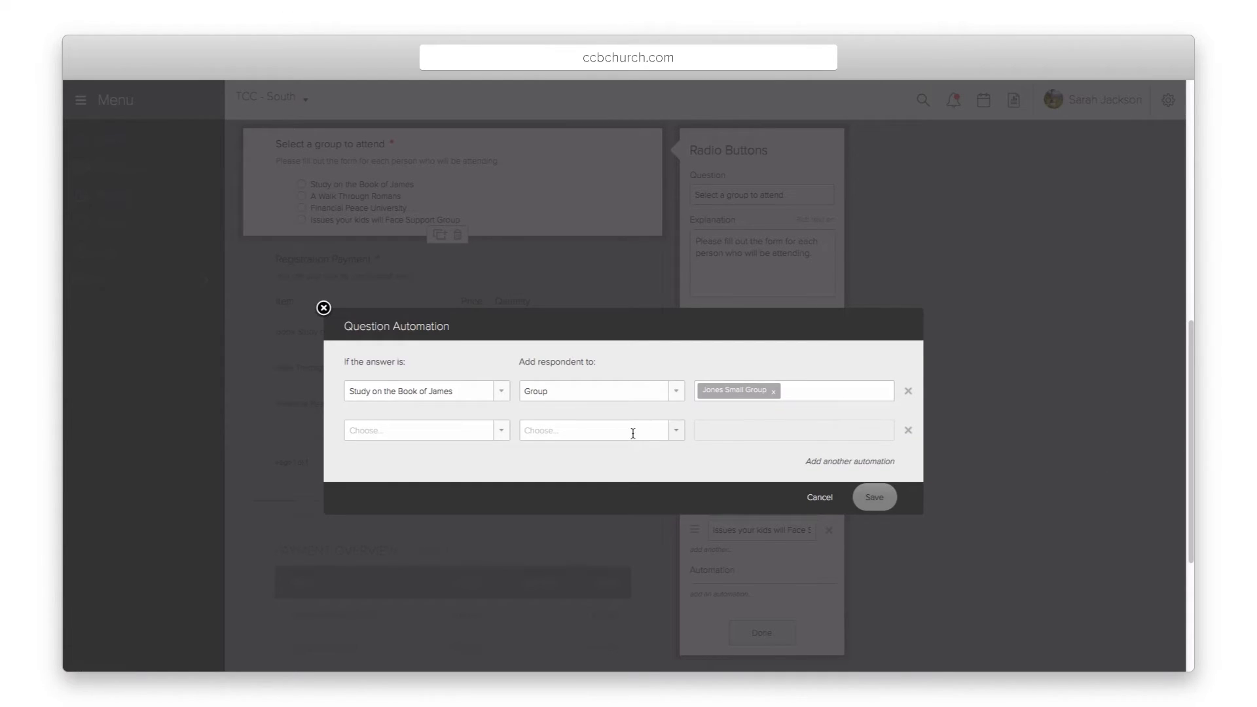
pyautogui.click(501, 430)
pyautogui.click(439, 520)
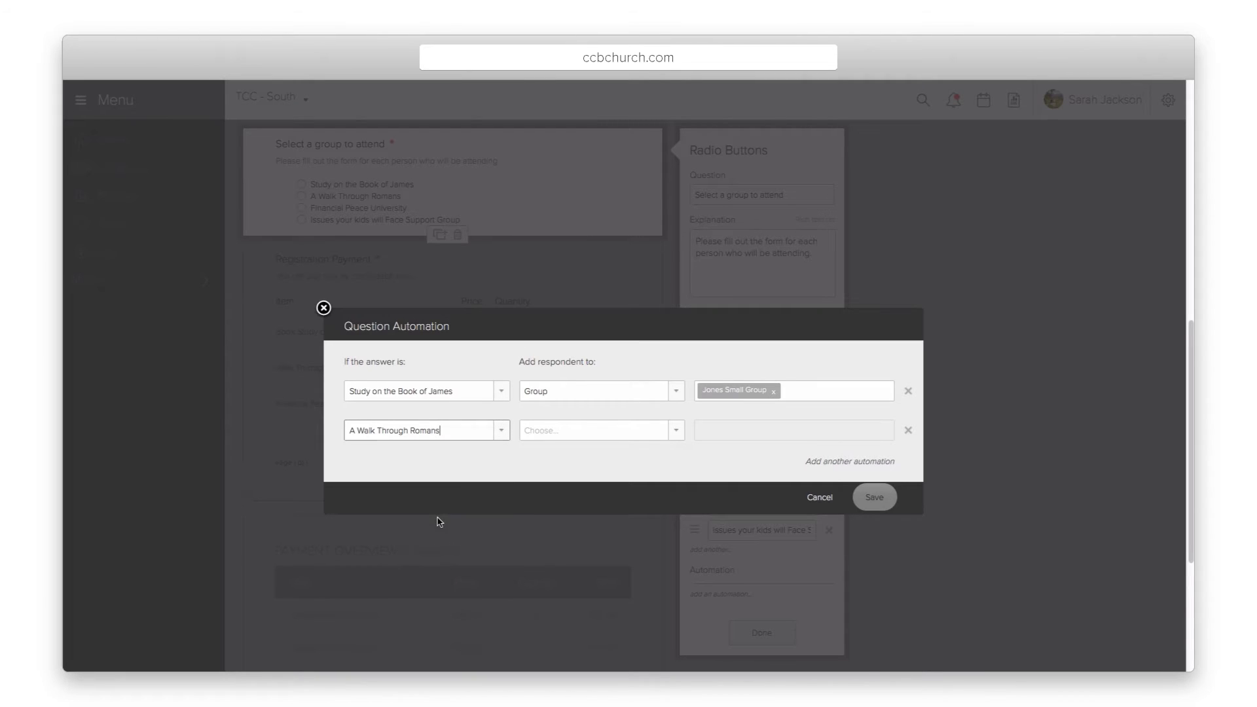
pyautogui.click(821, 500)
pyautogui.click(779, 637)
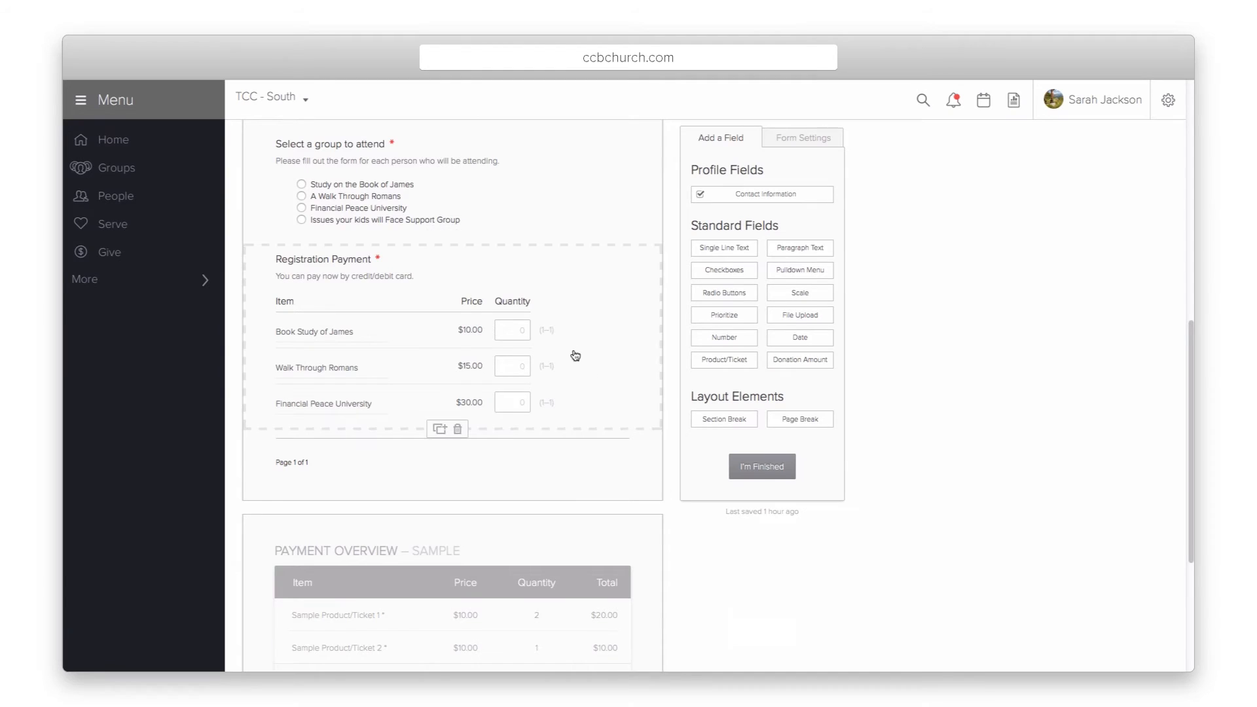
# Step: Add a new untitled item to the Registration Payment item list
pyautogui.click(575, 332)
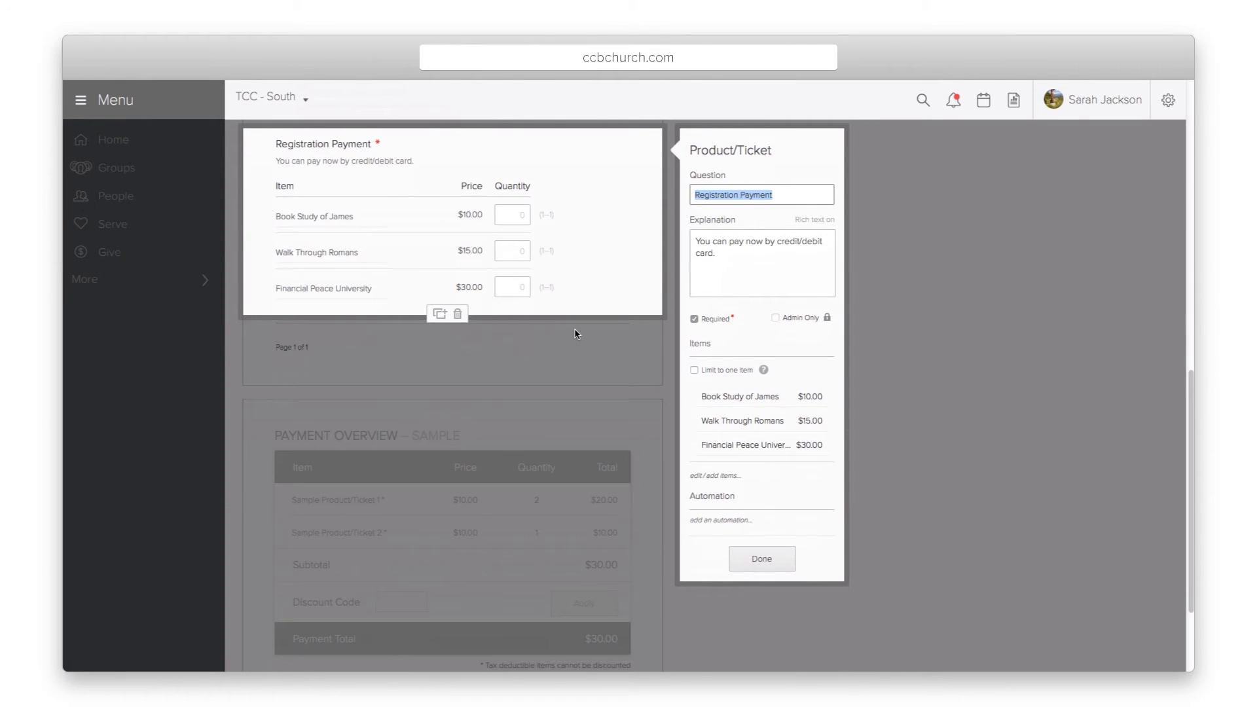
pyautogui.click(730, 397)
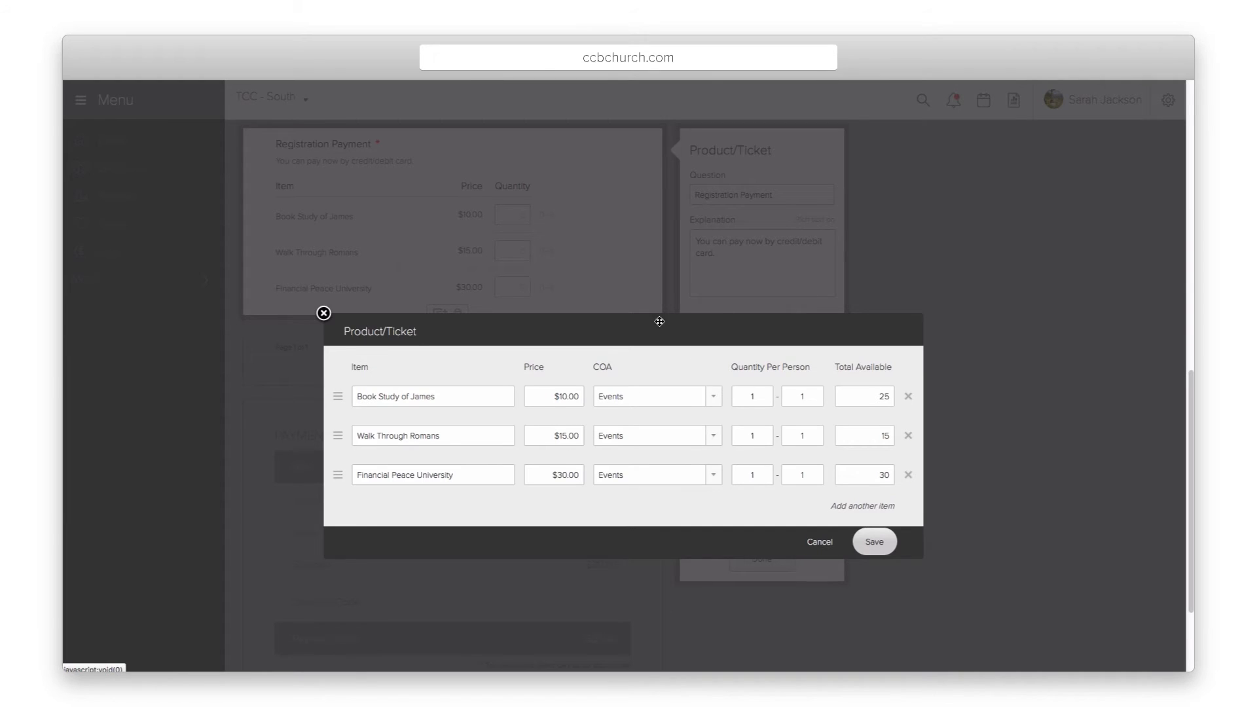
pyautogui.moveTo(663, 329); pyautogui.dragTo(635, 180)
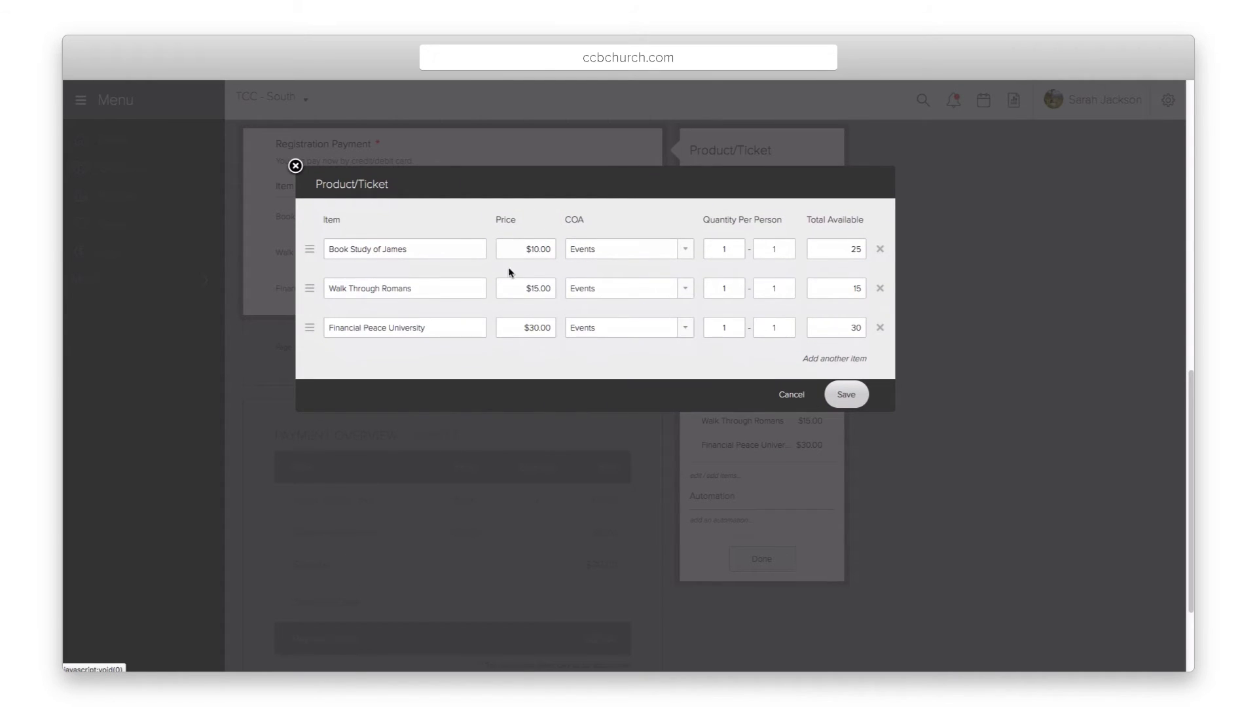
pyautogui.click(815, 359)
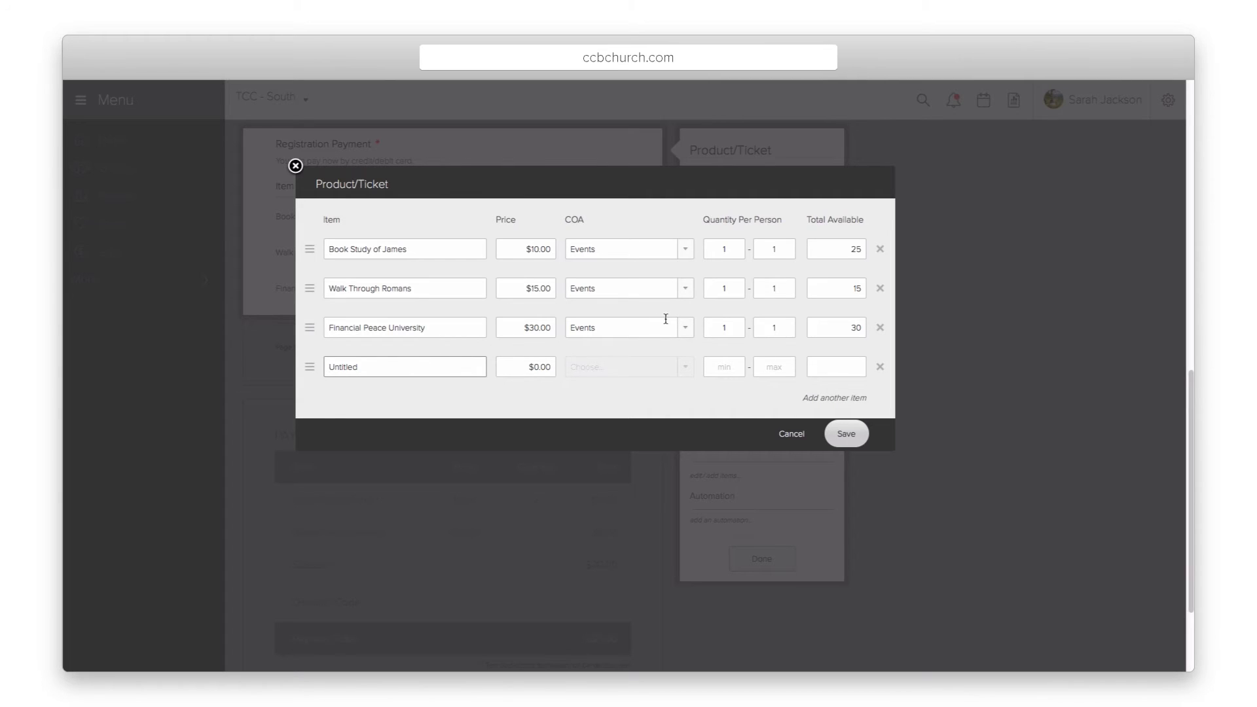
# Step: Keep Financial Peace University on the Events account and save the payment items
pyautogui.click(687, 328)
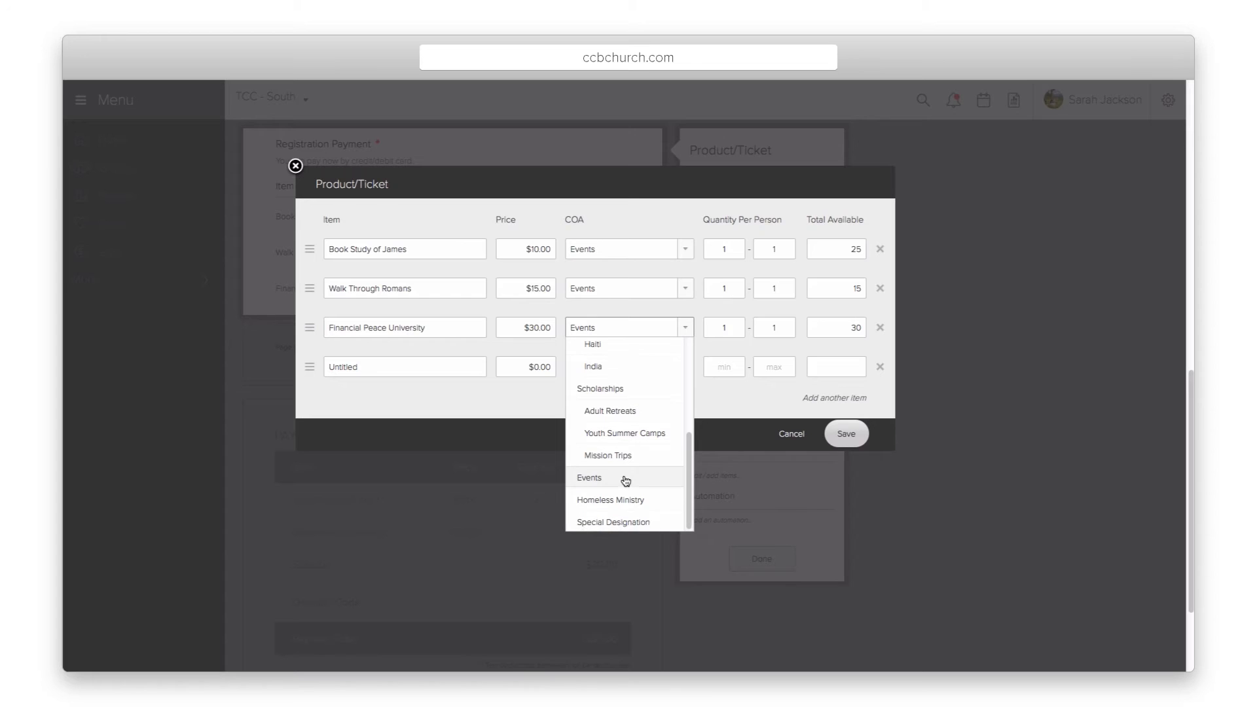
pyautogui.click(616, 524)
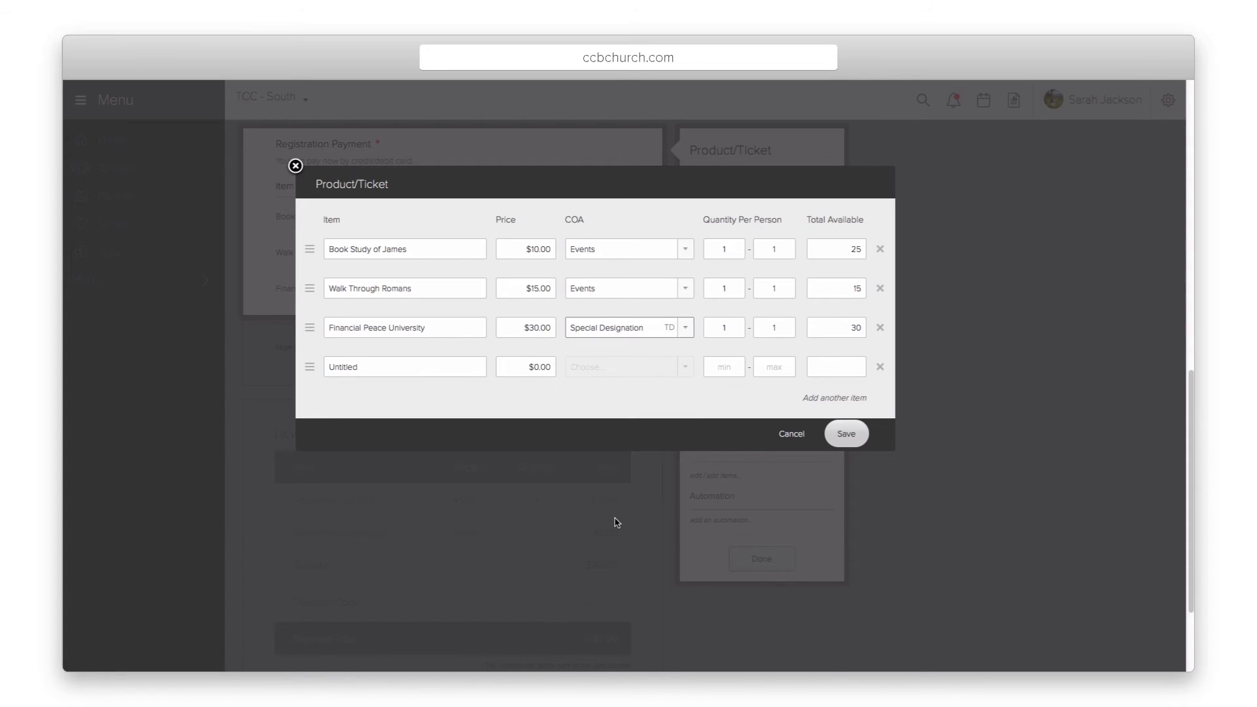
pyautogui.click(682, 328)
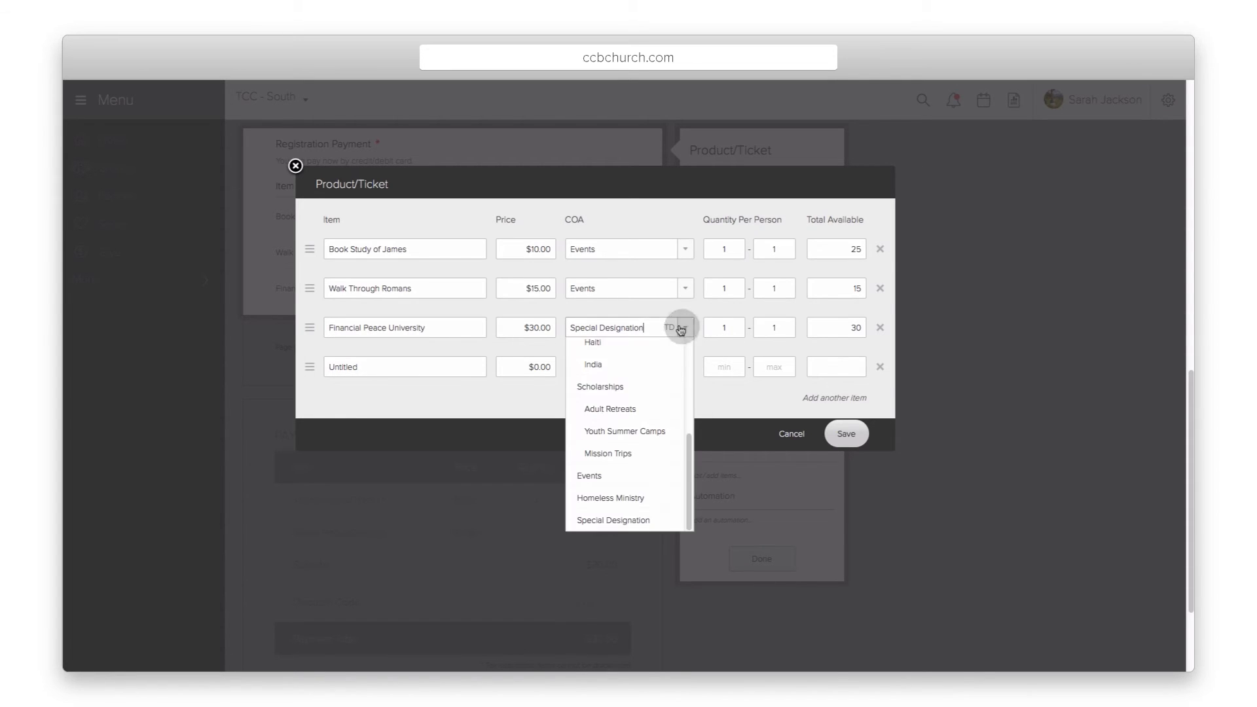
pyautogui.click(629, 476)
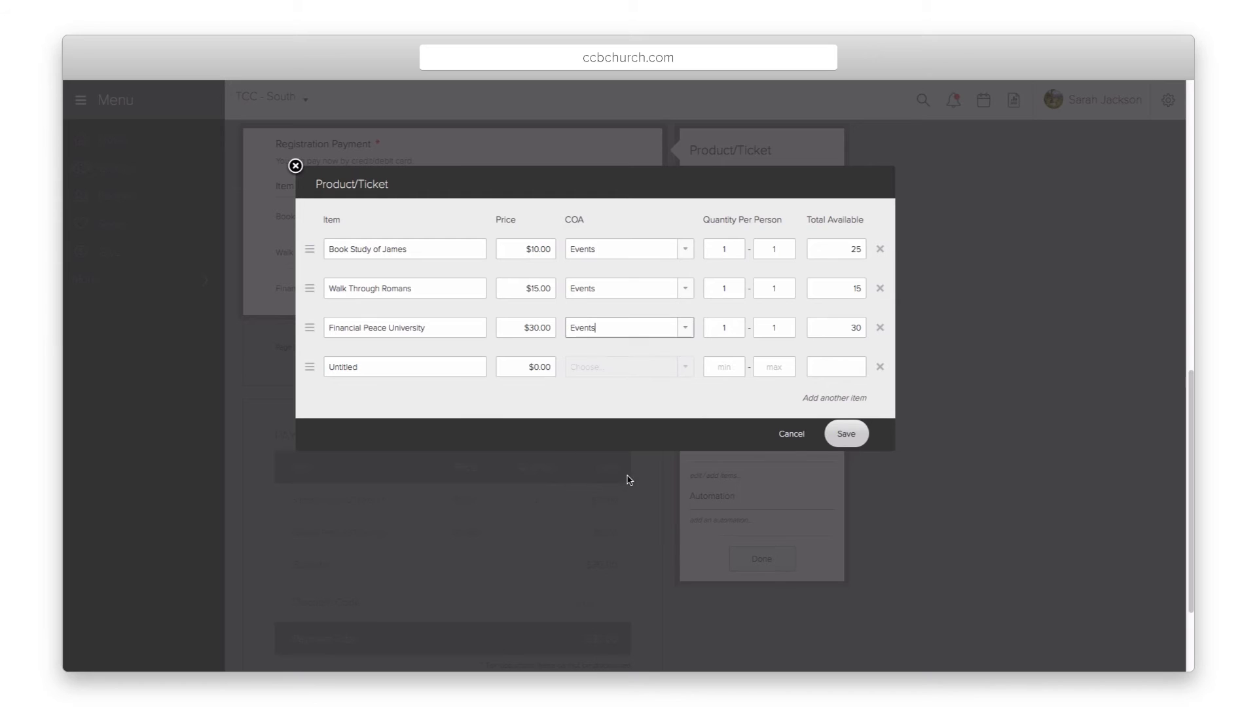
pyautogui.click(845, 434)
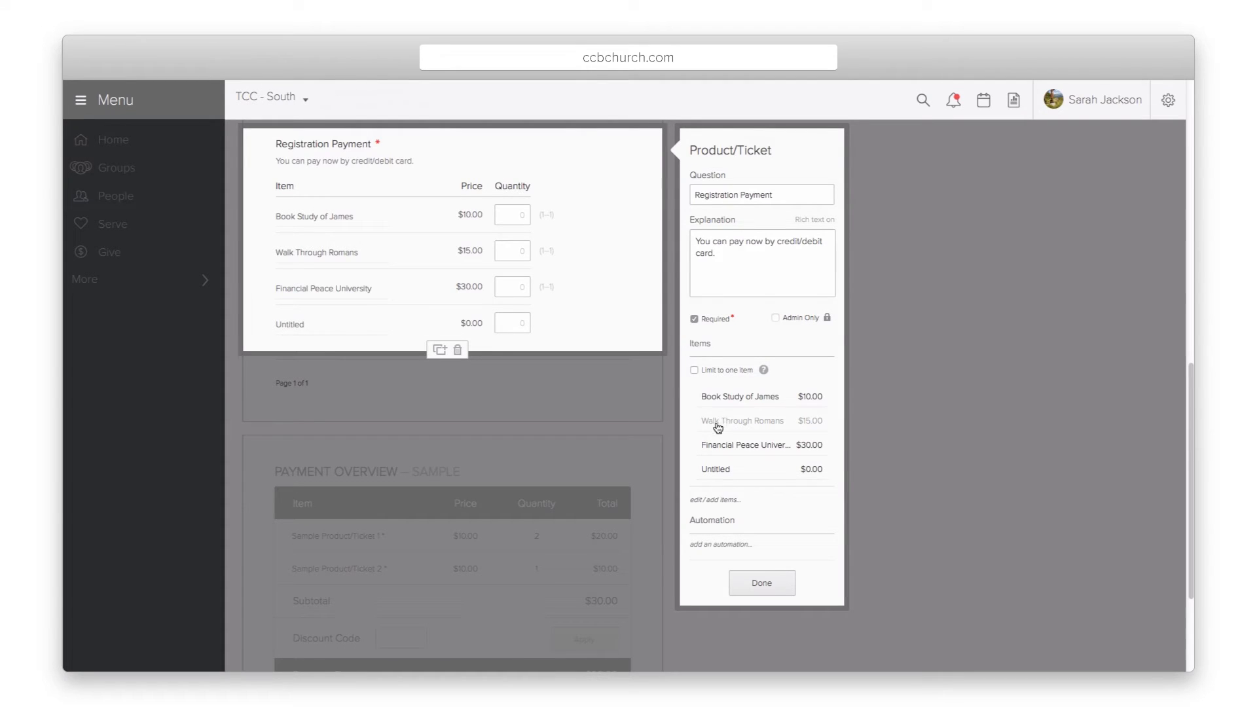
pyautogui.click(761, 579)
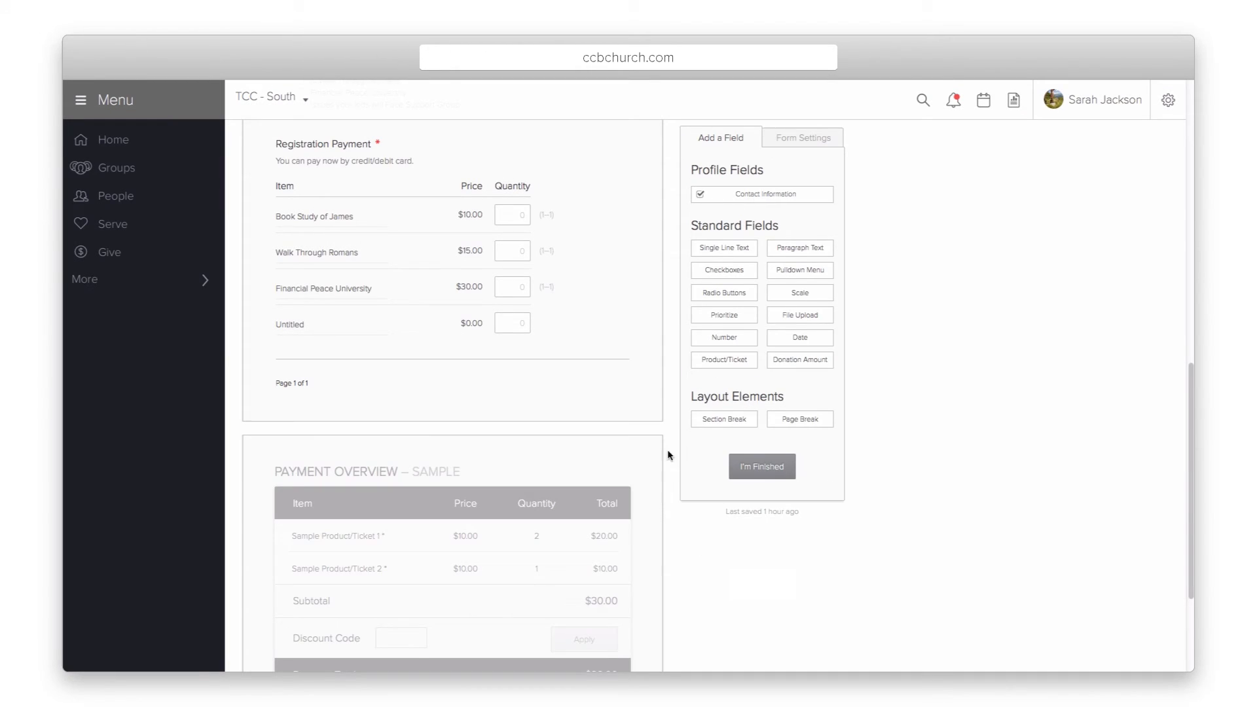
# Step: Insert a page break below the group question so Registration Payment moves to page 2
pyautogui.scroll(5, 696, 416)
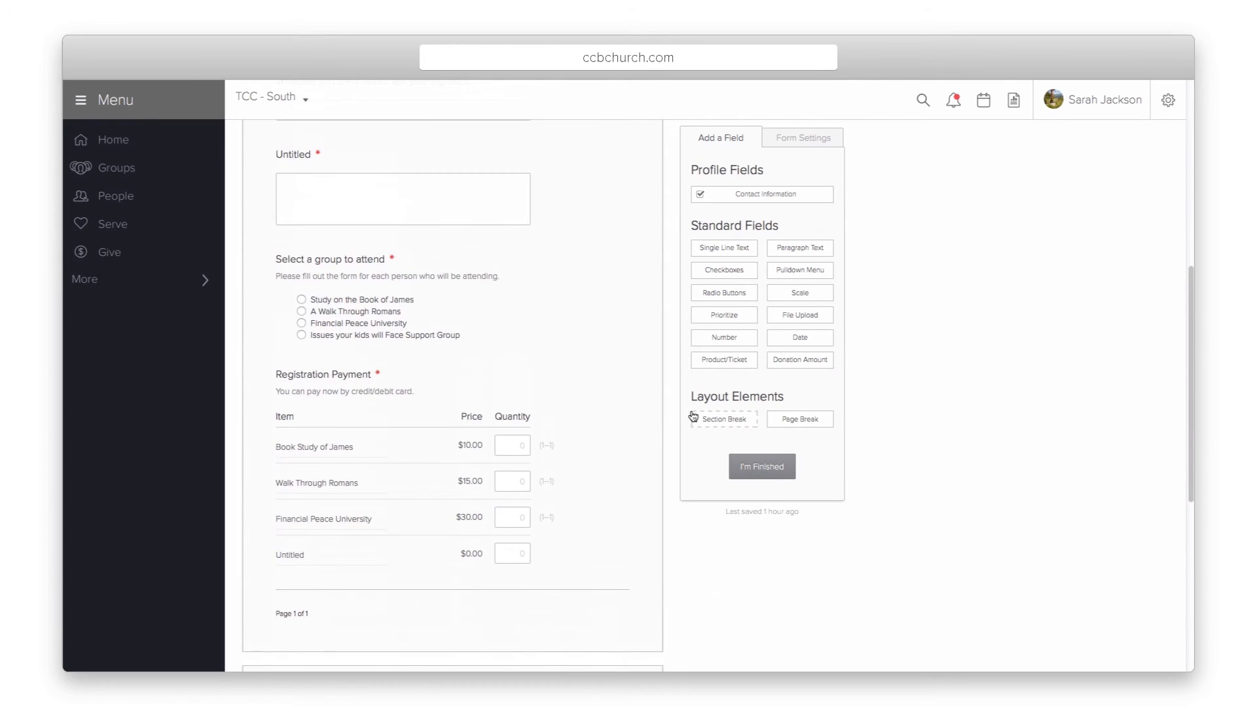
pyautogui.scroll(1, 657, 441)
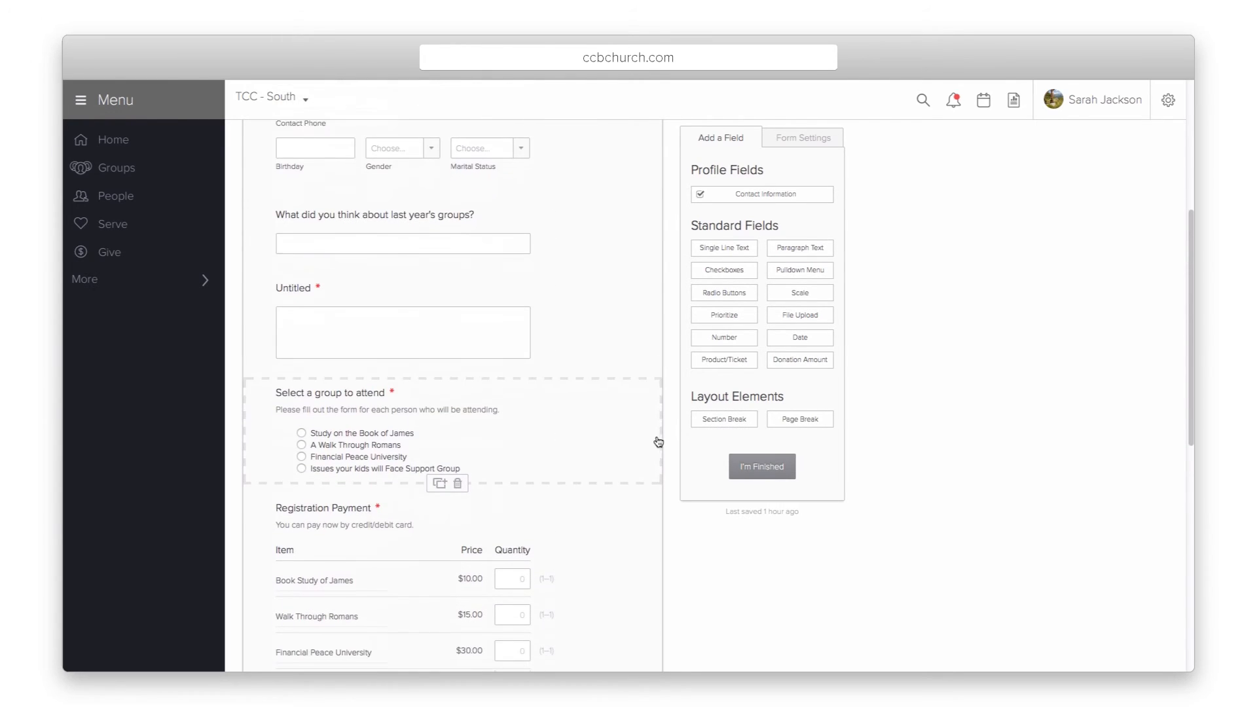
pyautogui.moveTo(815, 430); pyautogui.dragTo(368, 512)
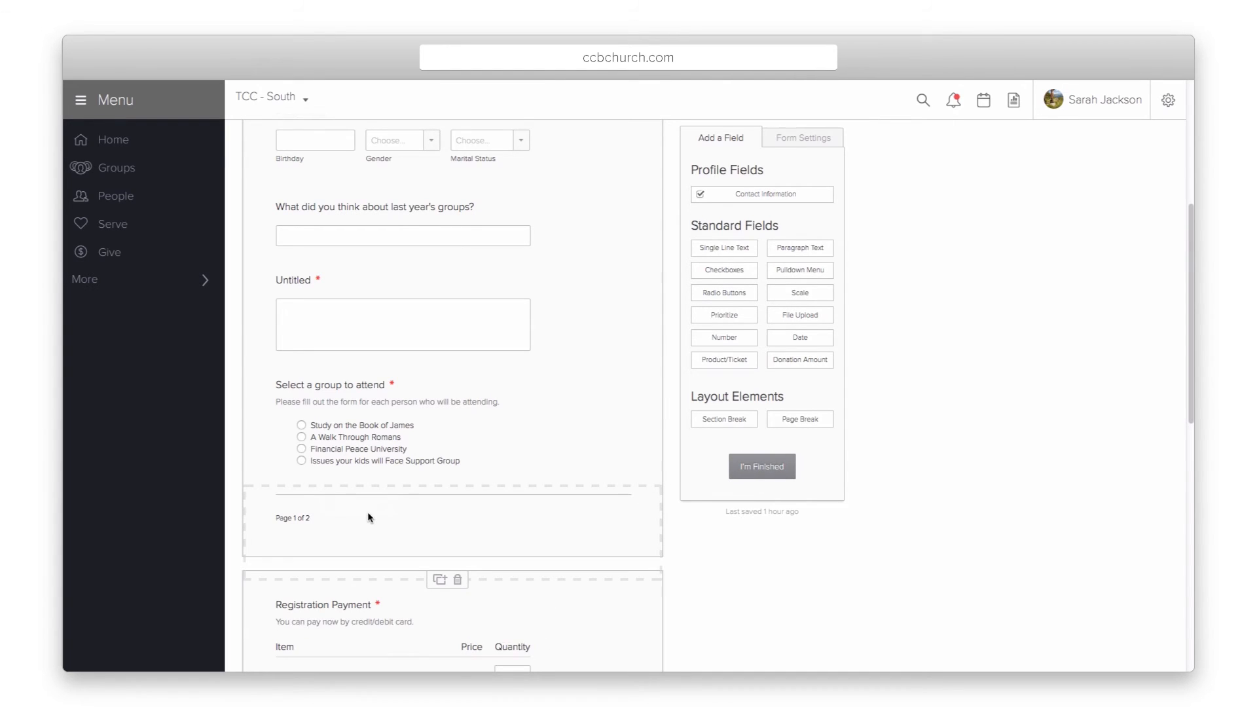
pyautogui.scroll(-1, 506, 509)
pyautogui.scroll(-2, 507, 509)
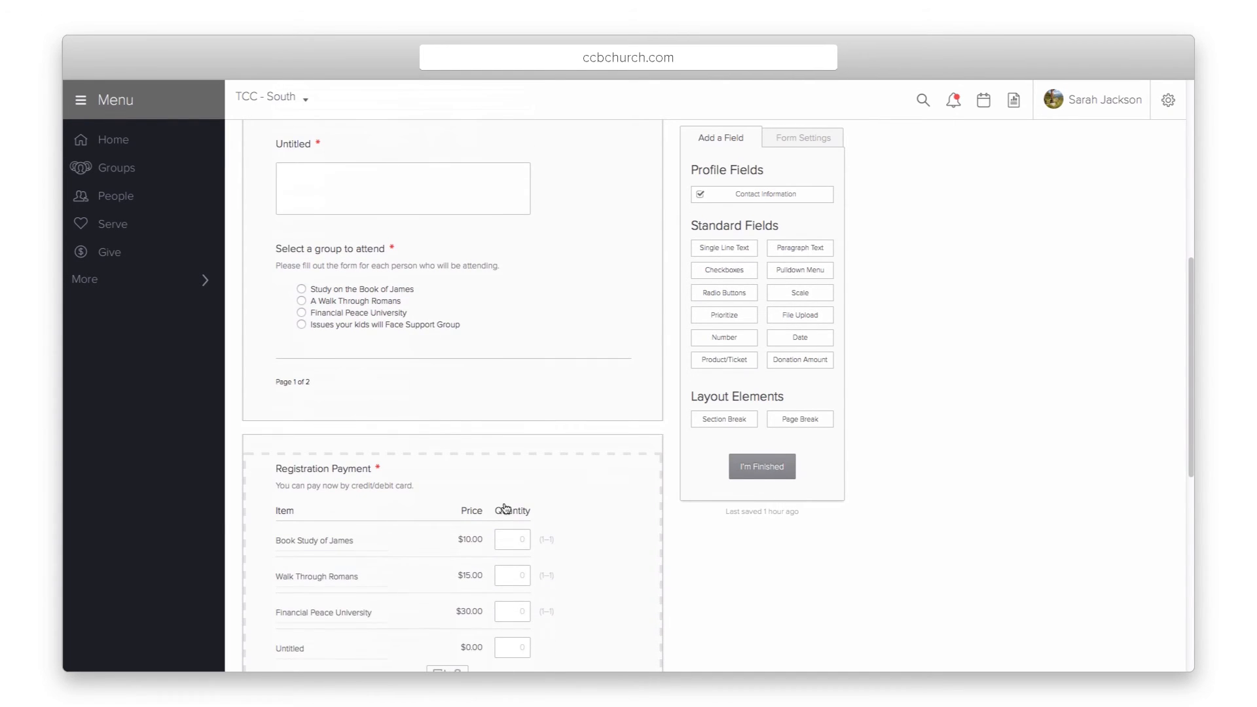
pyautogui.scroll(-1, 506, 509)
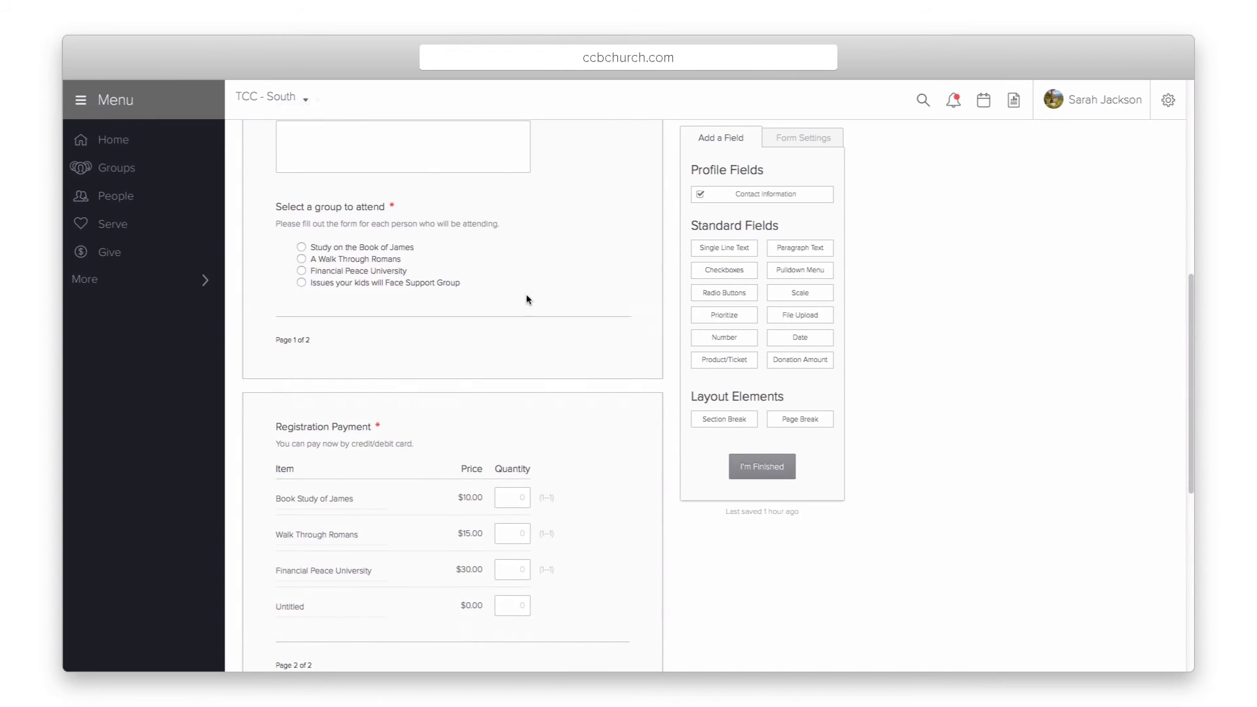
# Step: Confirm the group question's settings and finish the form to view its summary
pyautogui.click(501, 260)
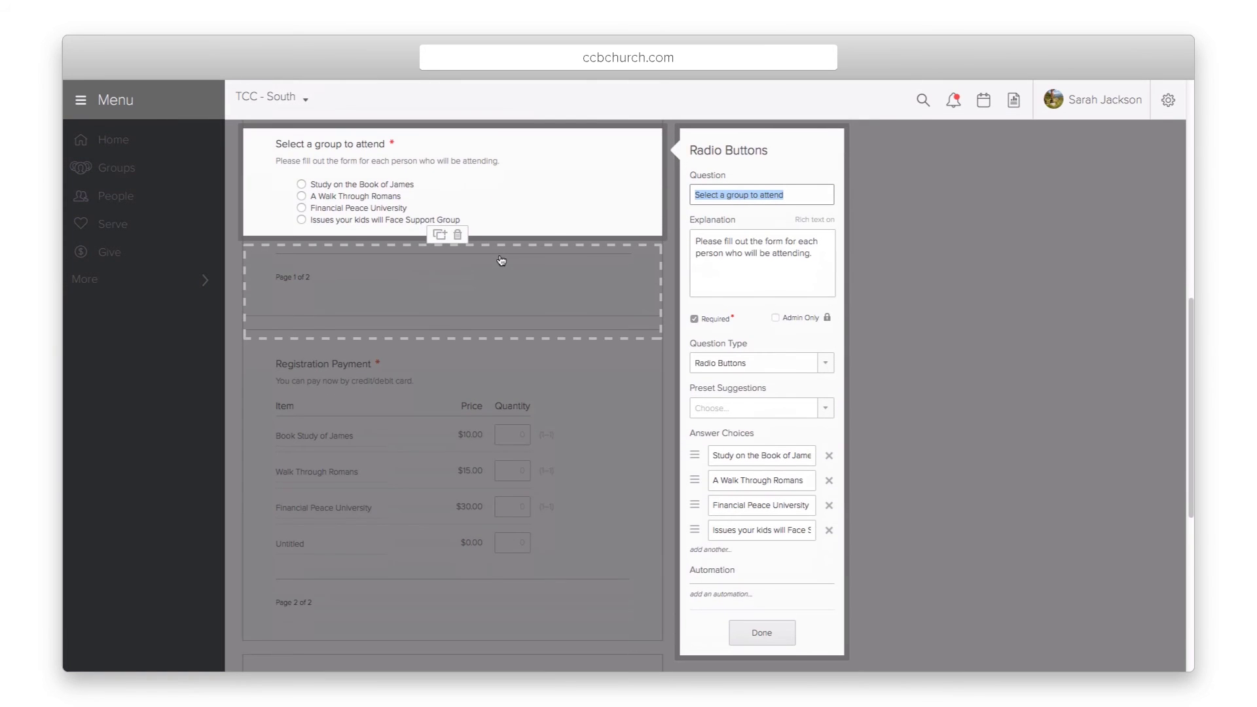
pyautogui.click(760, 633)
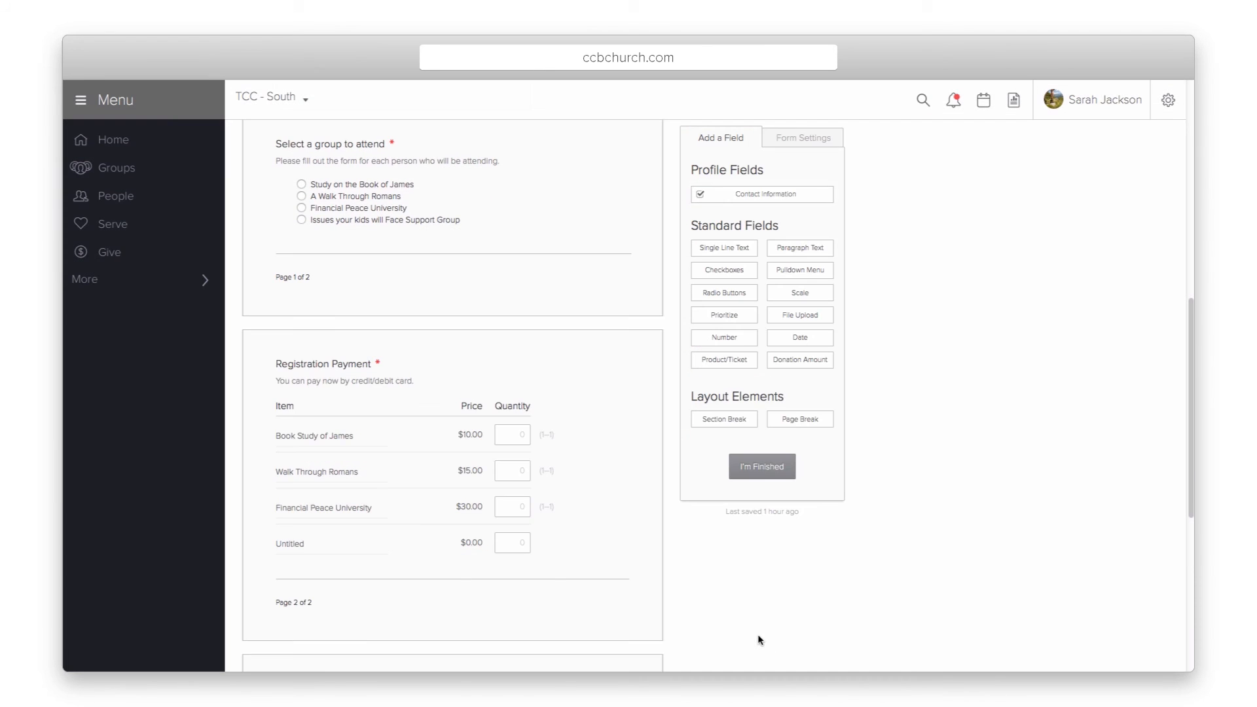
pyautogui.click(760, 469)
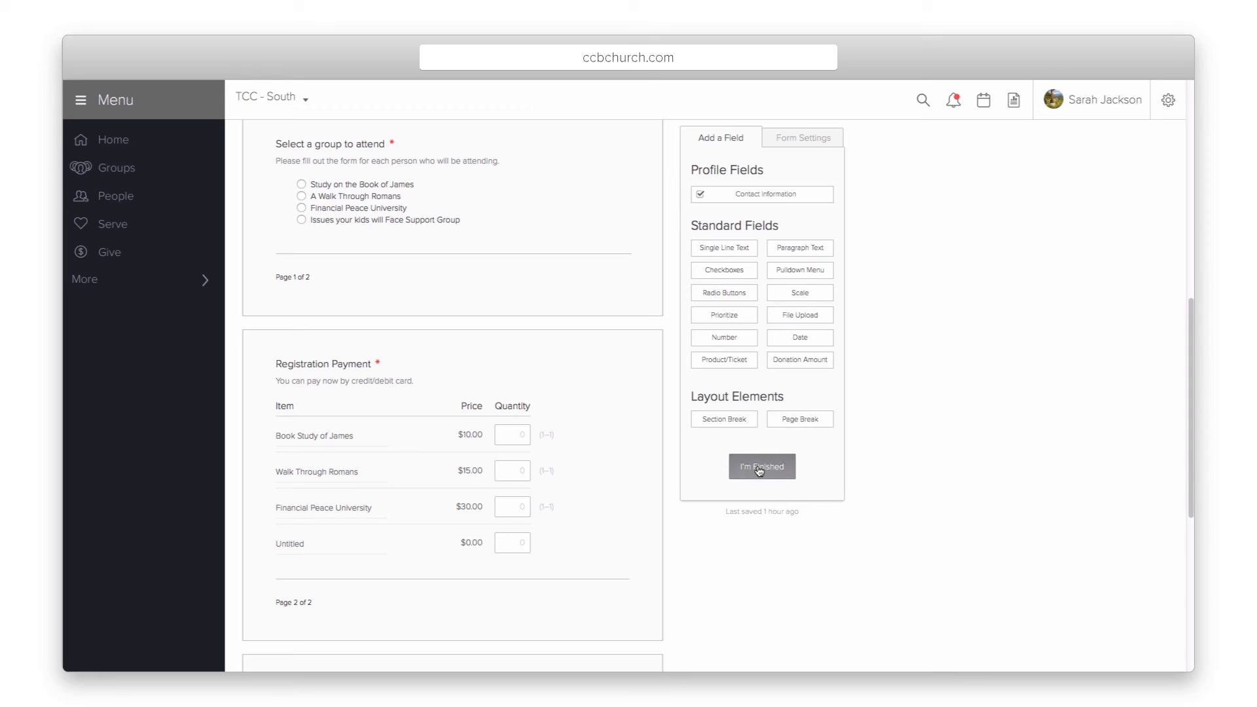